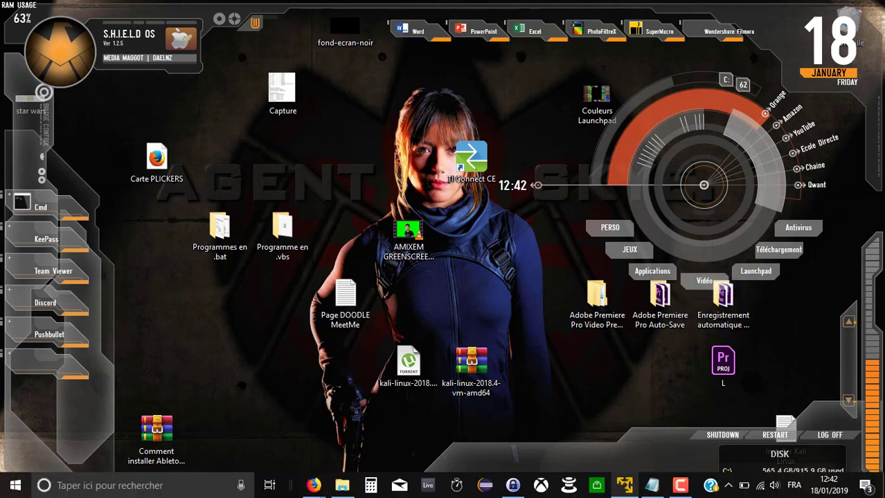
mouse_move(598, 407)
mouse_down()
mouse_move(582, 441)
mouse_move(602, 446)
mouse_up()
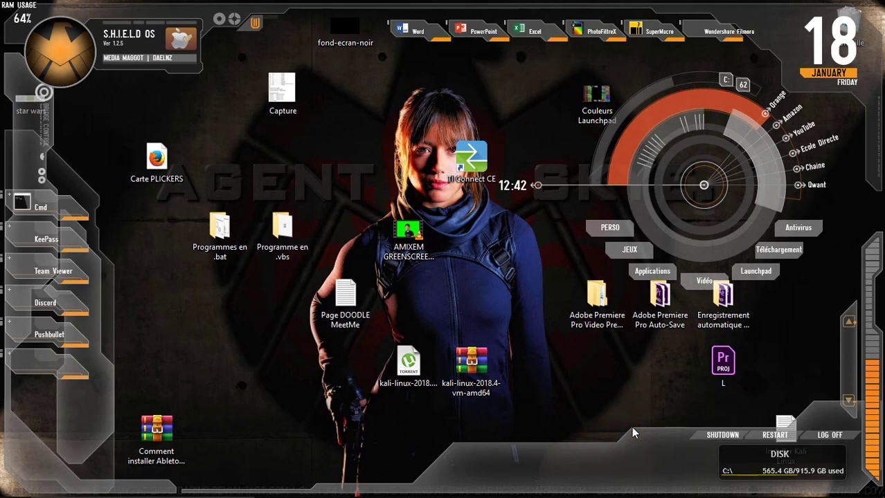
click(630, 430)
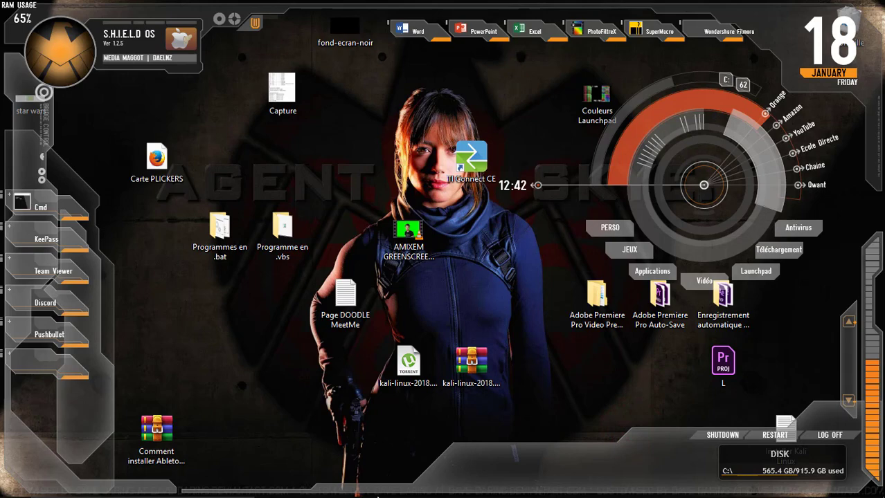
Switch to Firefox and show the VMware Workstation Player download page
click(313, 485)
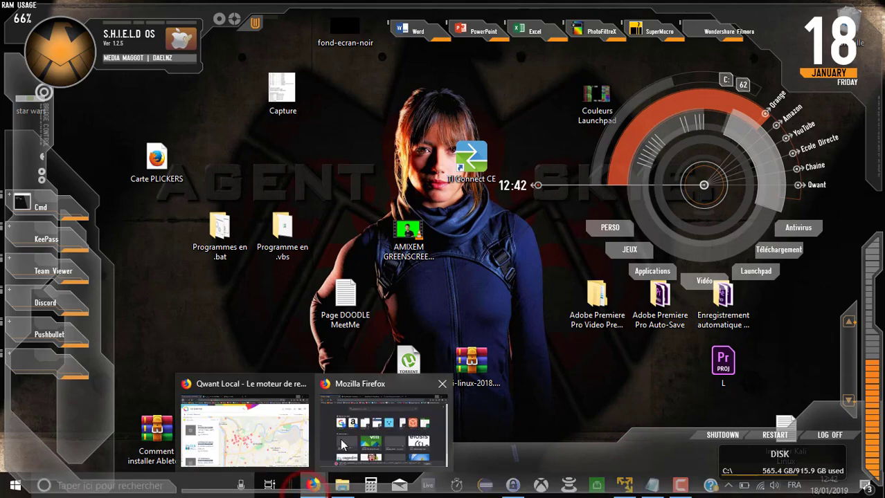
click(388, 423)
click(218, 9)
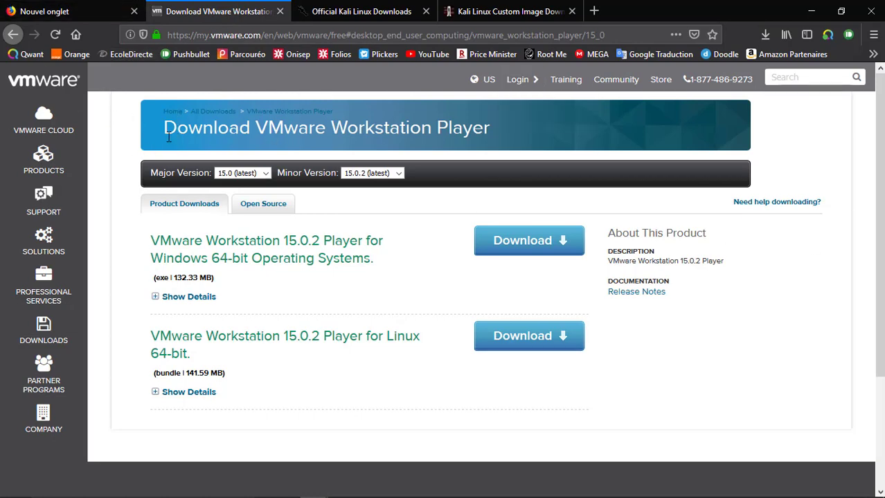
Examine the VMware Workstation Player page title and the 15.0.2 Player entry for Windows 64-bit operating systems
drag(166, 131, 481, 139)
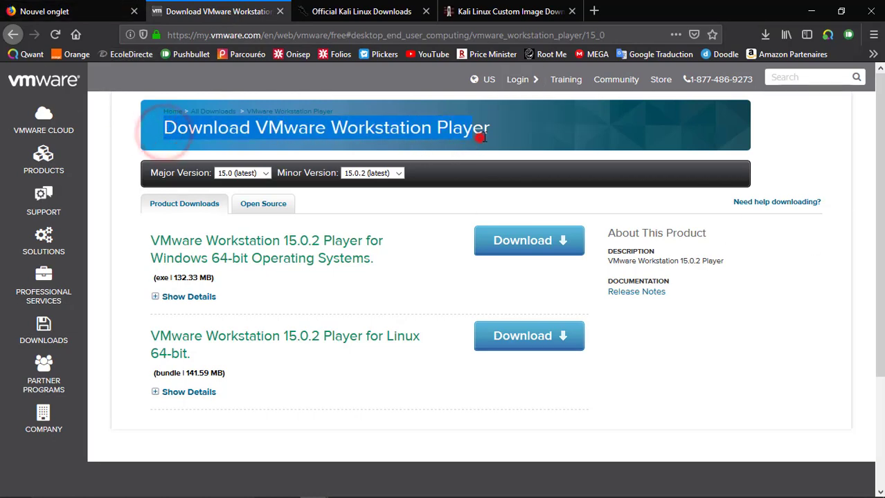
click(484, 136)
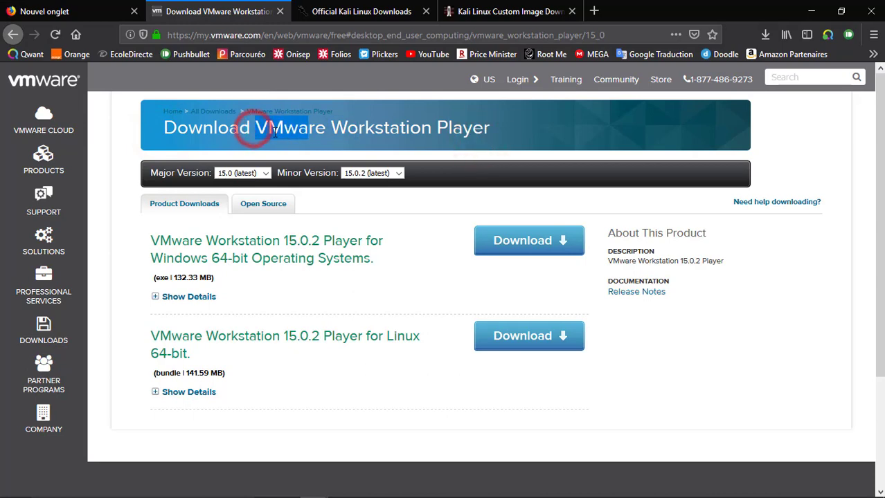
click(335, 131)
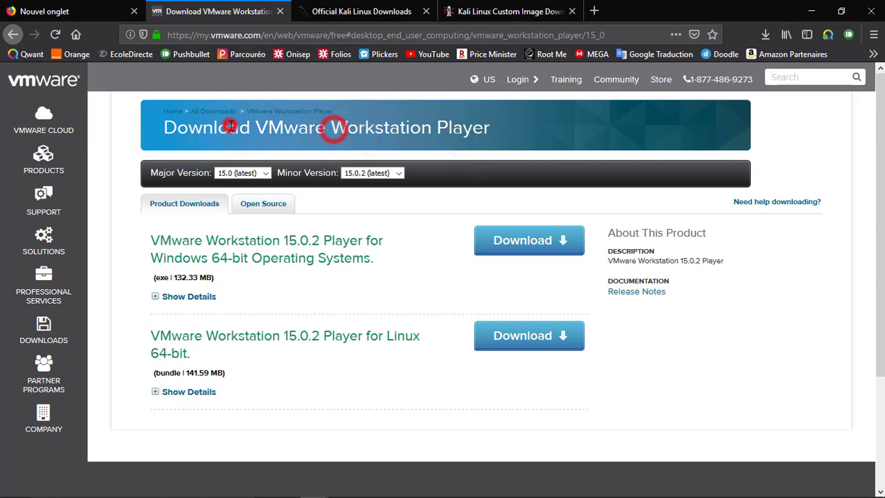
drag(435, 129, 234, 119)
click(233, 119)
drag(435, 129, 219, 114)
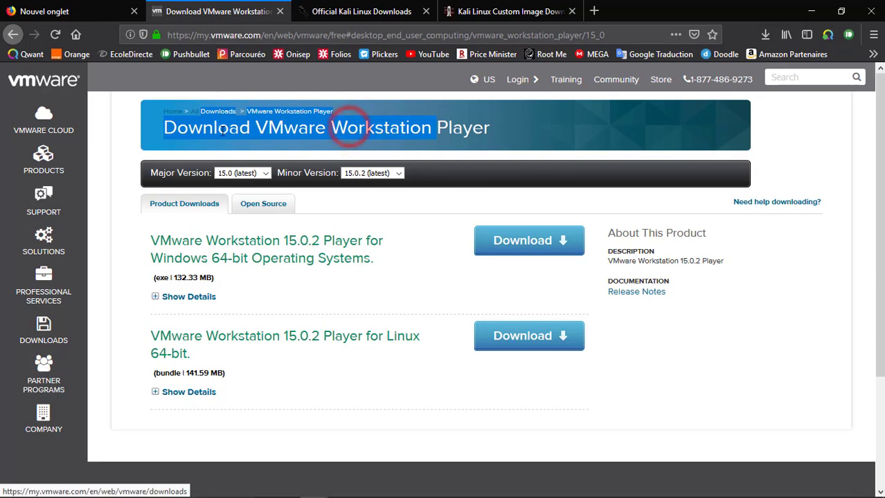
click(228, 130)
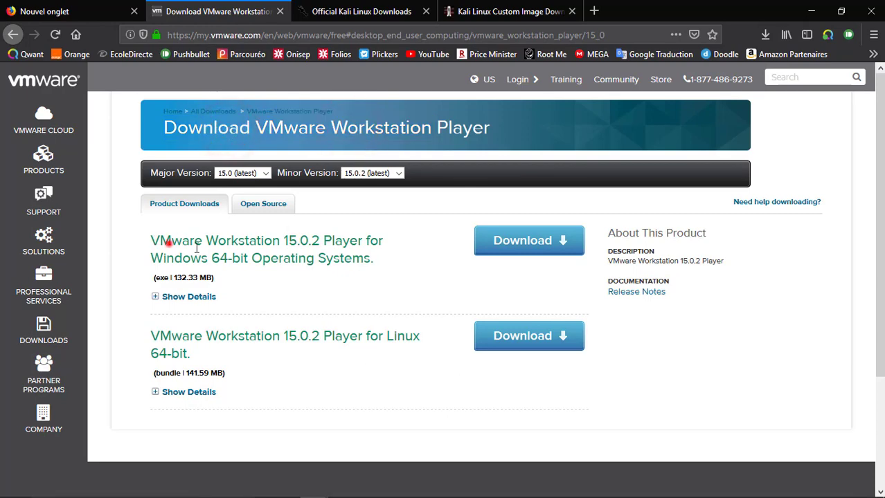
drag(166, 242, 277, 257)
click(320, 257)
drag(154, 258, 240, 266)
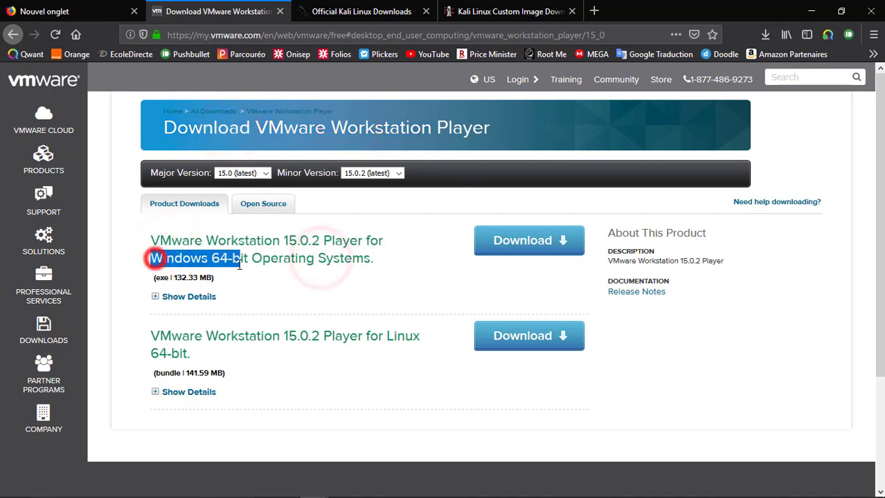
click(239, 263)
Try to download the VMware Workstation 15.0.2 Player installer for Windows 64-bit
click(553, 247)
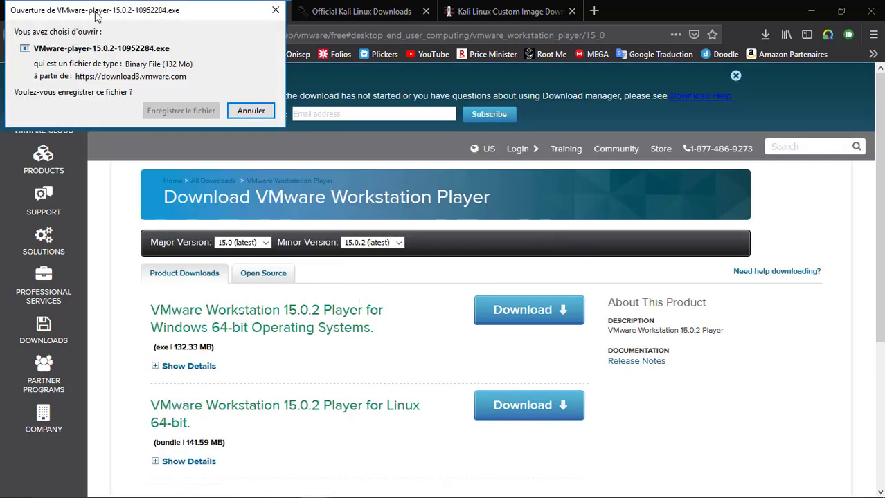
click(269, 140)
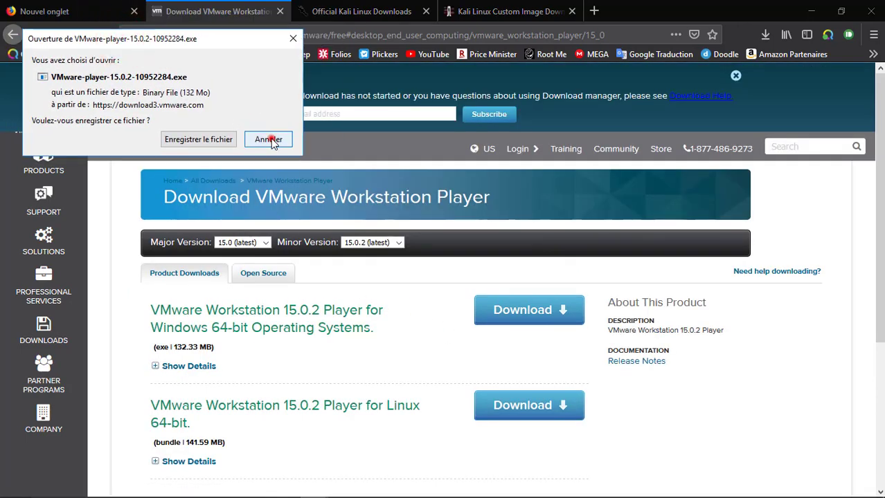
Minimize Firefox and launch VMware Workstation 15 Player from the Applications folder, closing the folder window
click(811, 11)
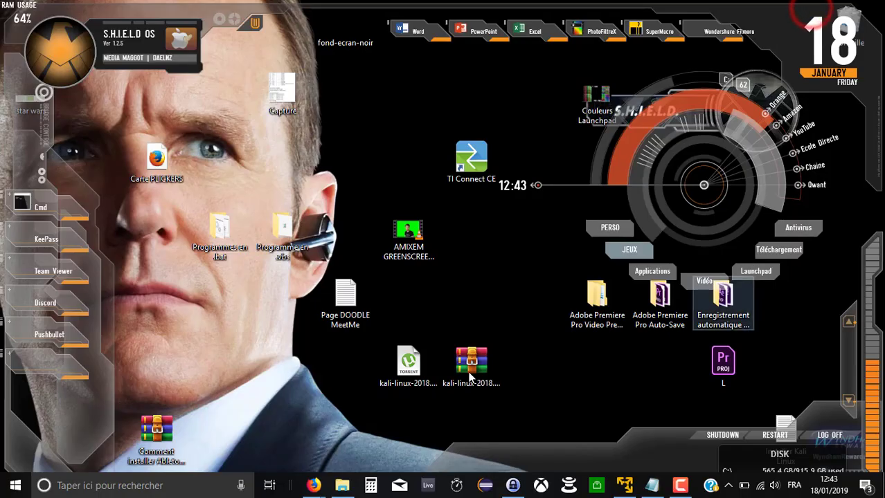
click(662, 273)
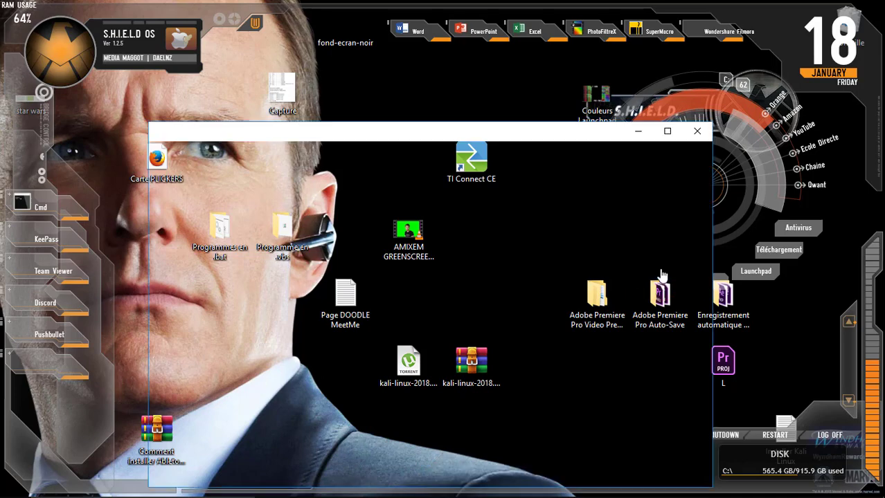
drag(494, 134, 472, 97)
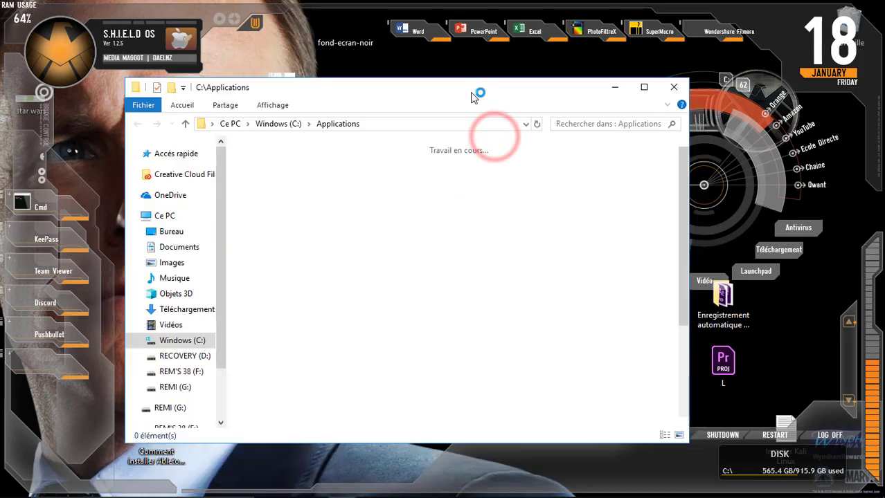
drag(684, 178, 685, 289)
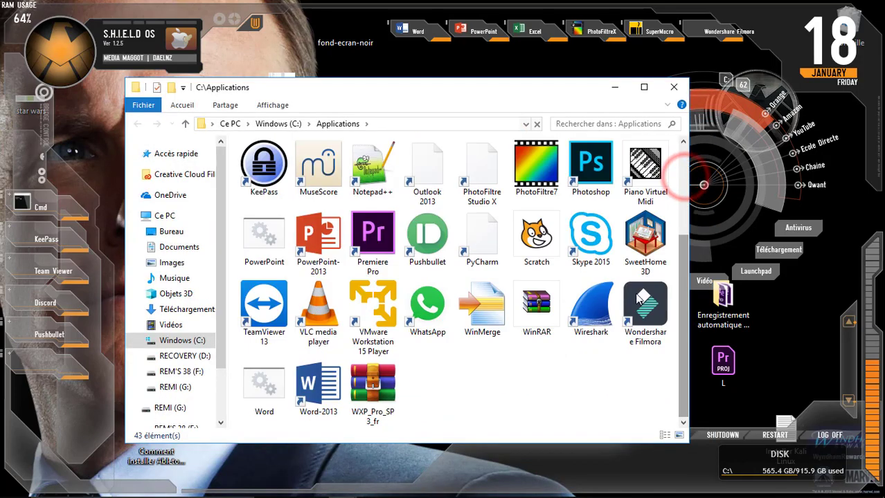
double_click(374, 309)
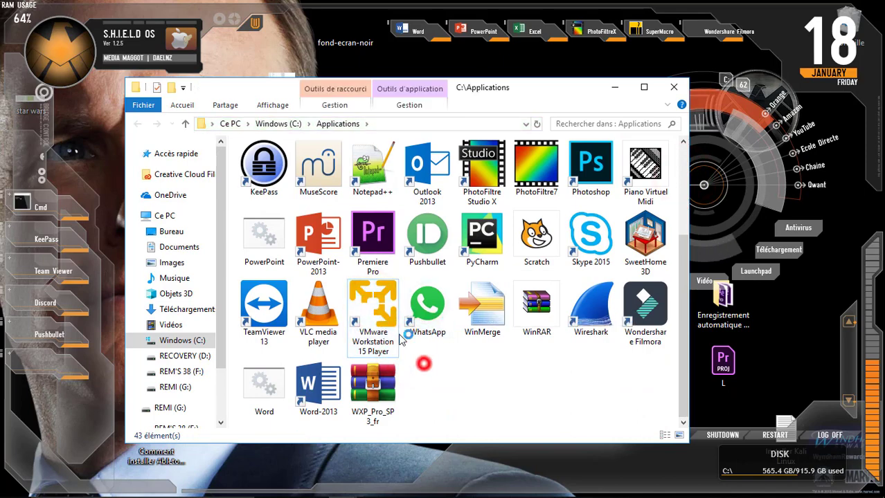
click(673, 87)
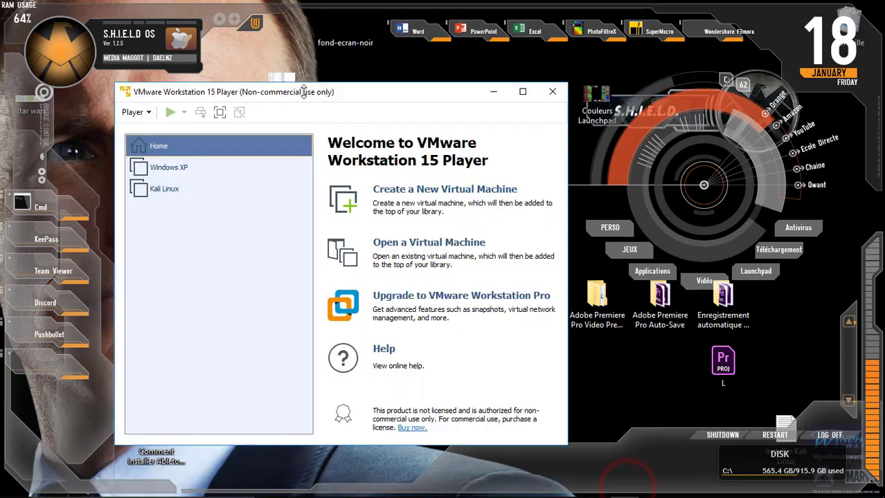
drag(303, 91, 325, 74)
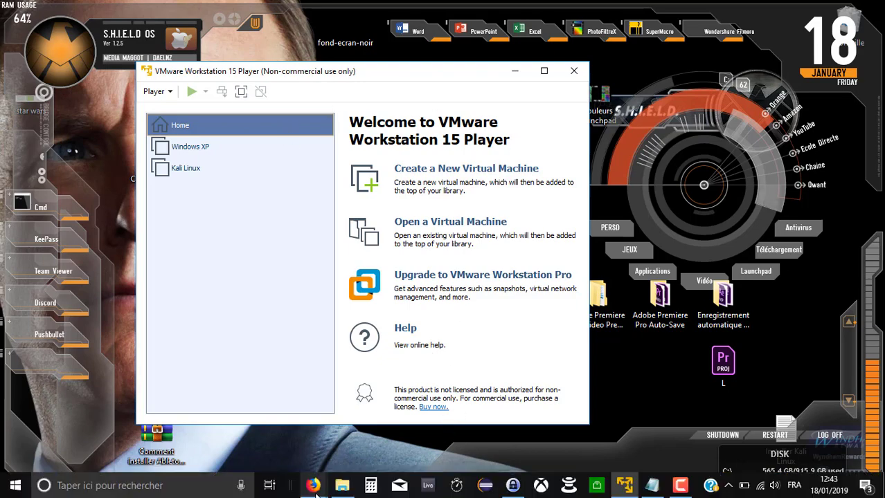
Switch to Firefox, show the official Kali Linux Downloads page, and close the Kali Linux custom image page
mouse_move(314, 488)
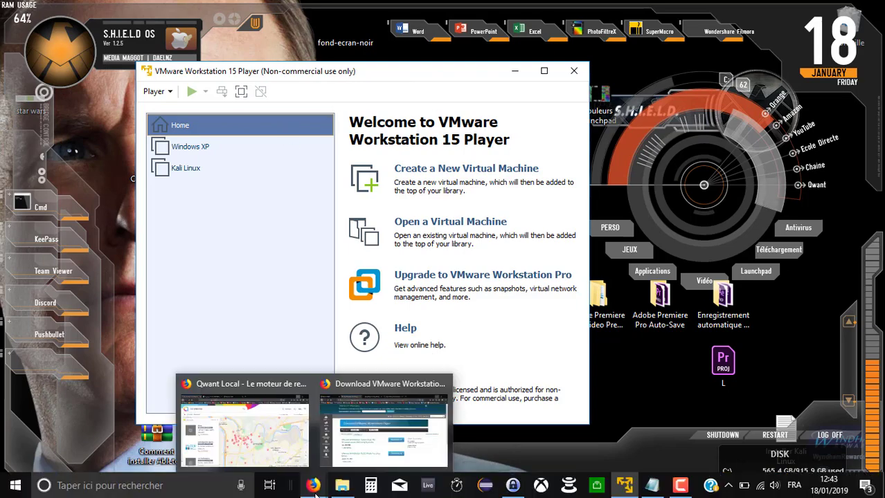
click(380, 438)
click(331, 10)
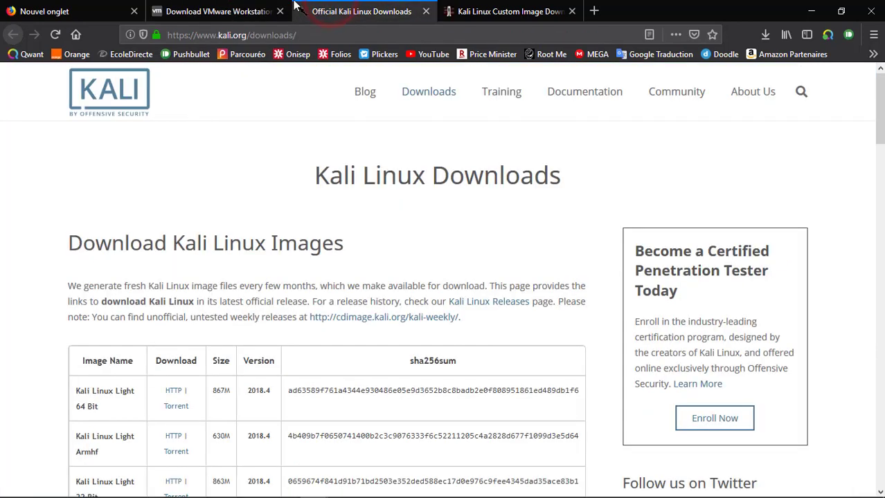
click(572, 11)
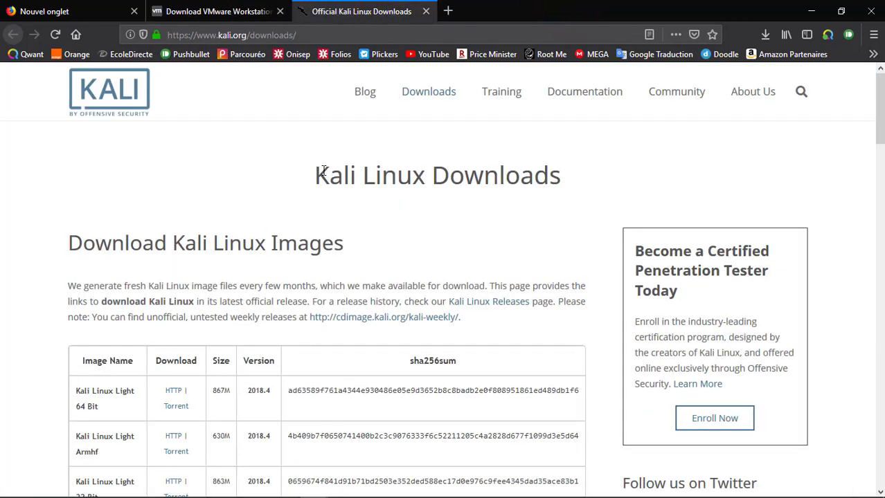
Examine the Kali Linux Downloads page heading and the table of available image editions
drag(323, 171, 575, 174)
click(572, 171)
scroll(120, 162, down, 1)
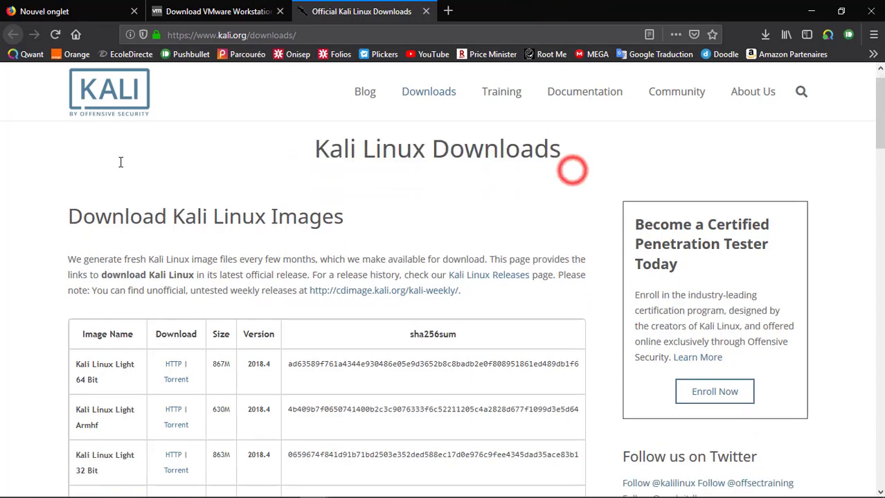
scroll(120, 162, down, 3)
click(82, 205)
scroll(83, 206, down, 5)
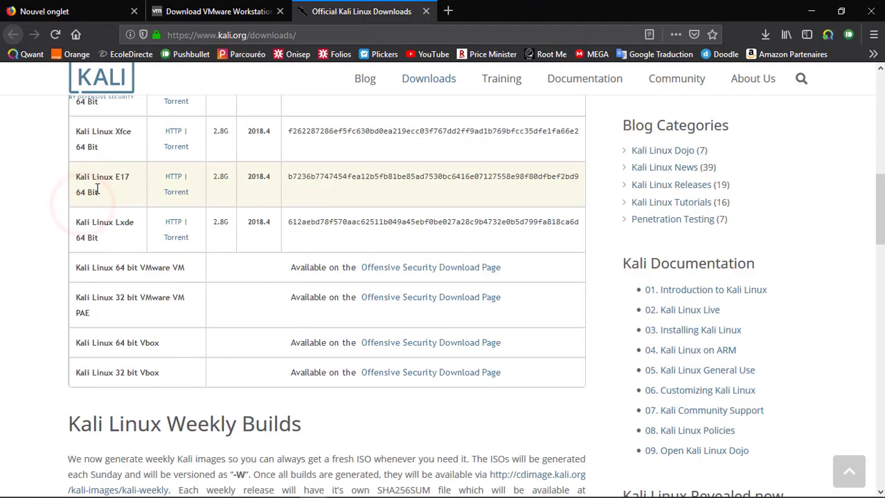
scroll(98, 189, down, 6)
scroll(97, 189, up, 11)
drag(84, 126, 102, 217)
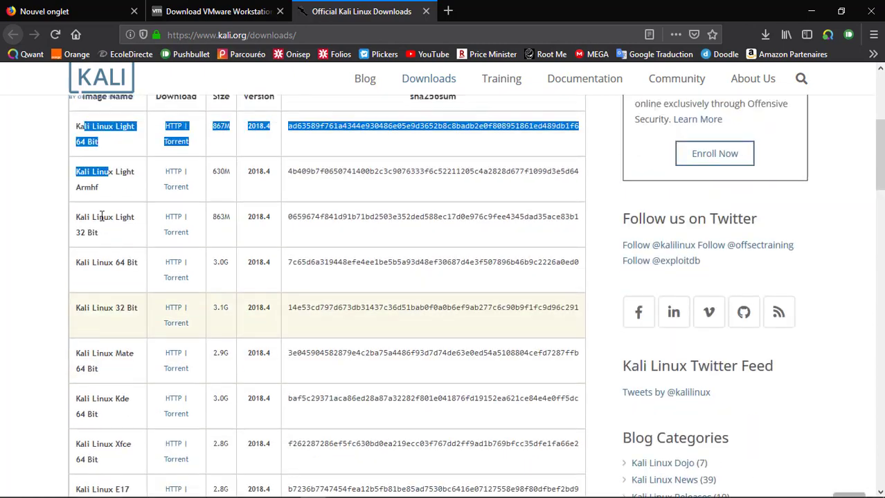
click(98, 172)
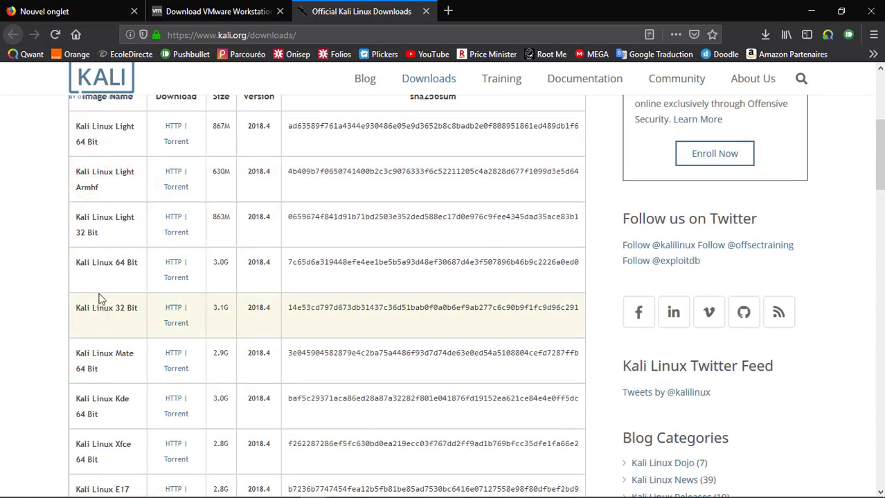
Open the Offensive Security Download Page for Kali Linux 64 bit VMware VM in a new tab
scroll(102, 279, down, 7)
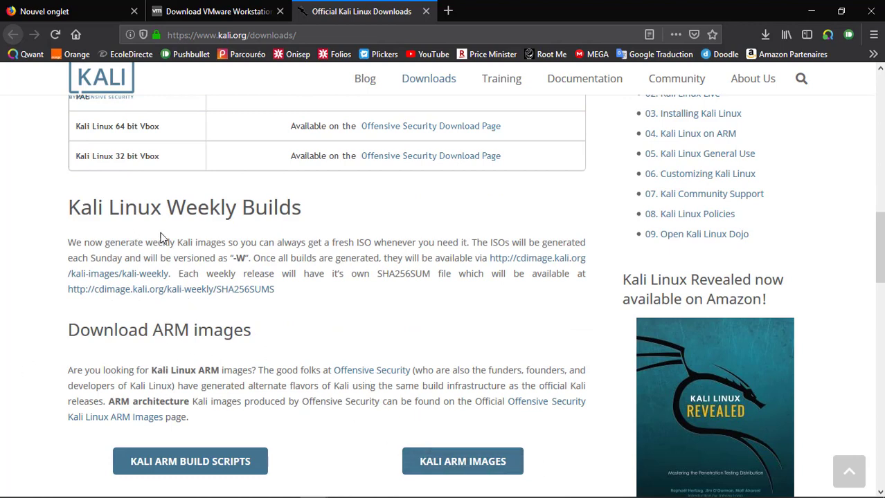
scroll(216, 281, up, 3)
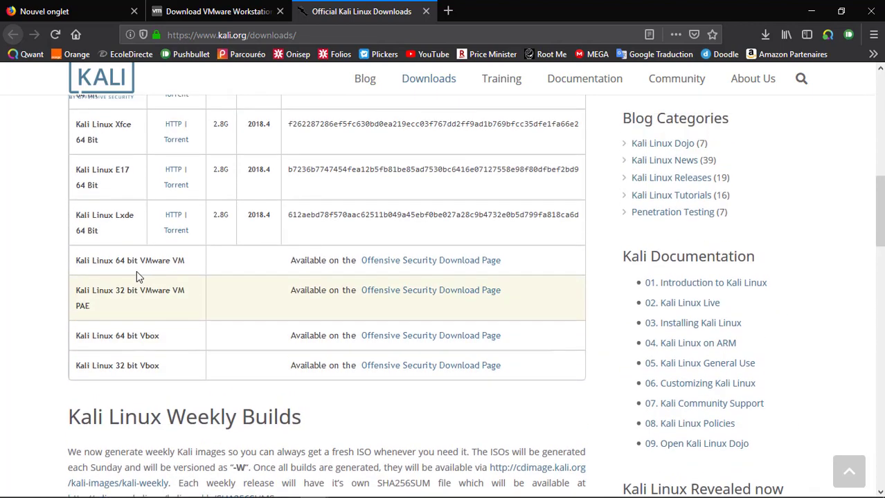
drag(79, 272, 189, 271)
click(189, 271)
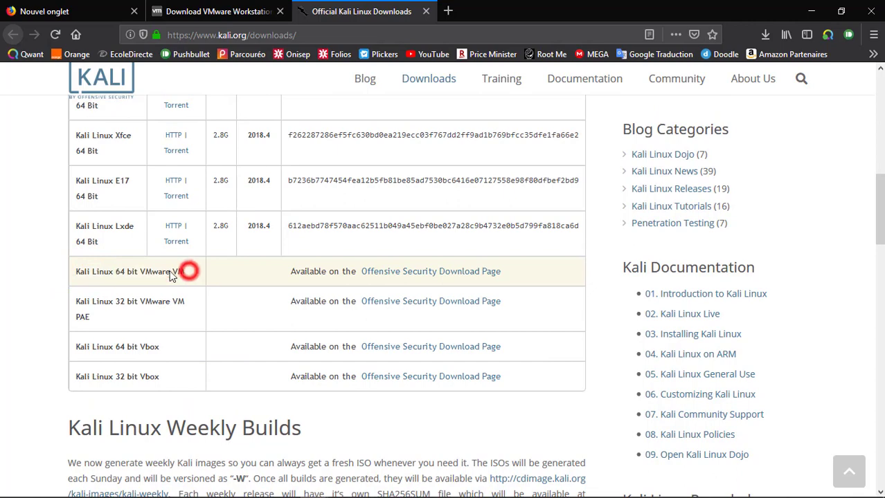
right_click(442, 280)
click(524, 285)
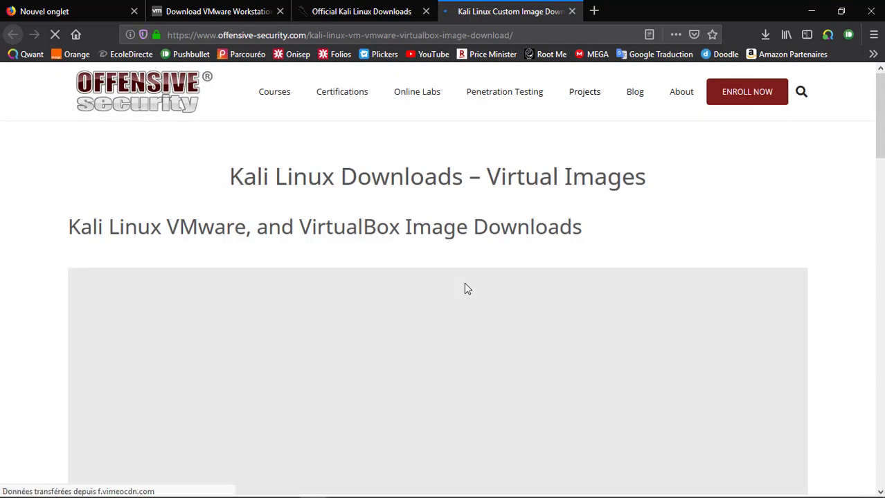
Download the Kali Linux Vm 64 Bit 7z torrent from the VMware images and save the file
scroll(416, 273, down, 6)
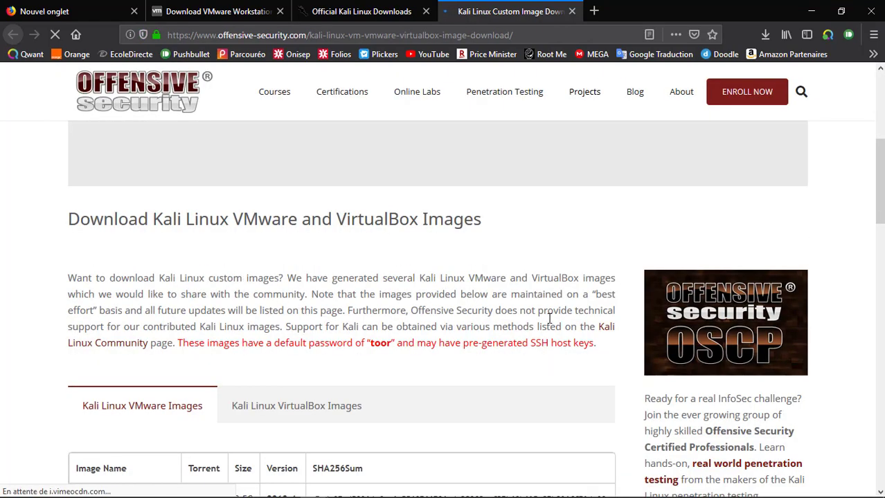
scroll(370, 281, down, 2)
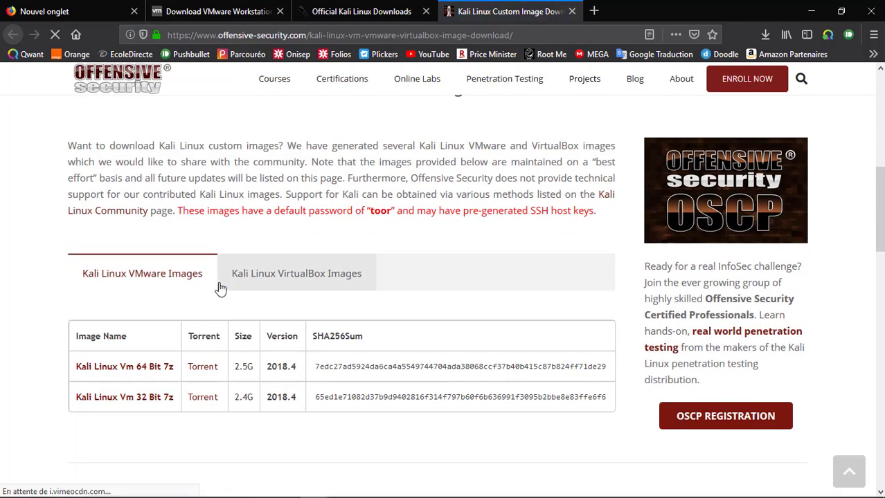
scroll(219, 290, down, 1)
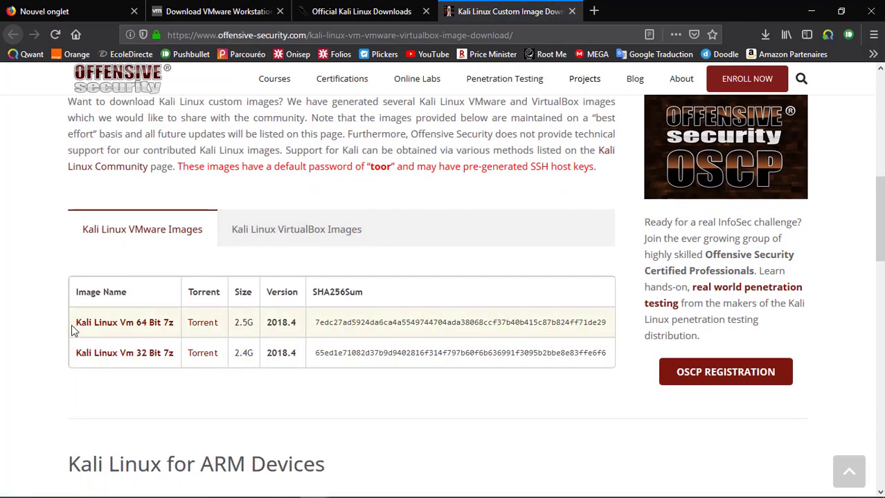
click(83, 321)
click(203, 325)
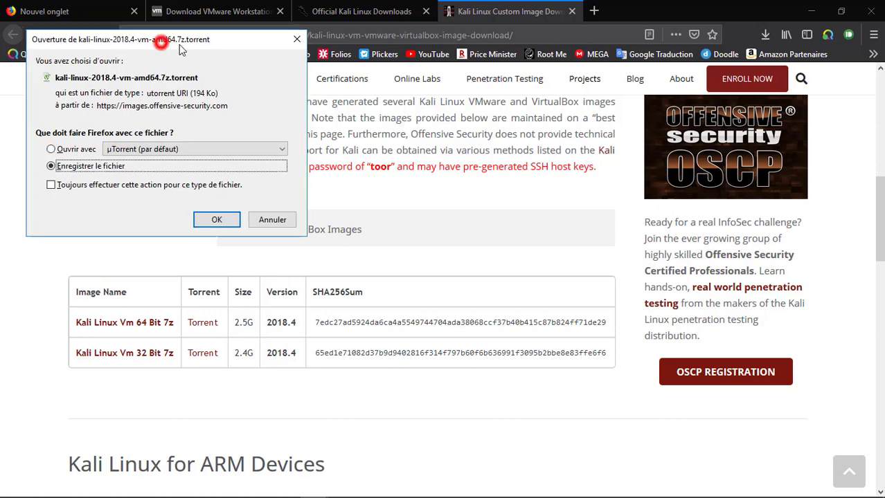
click(216, 218)
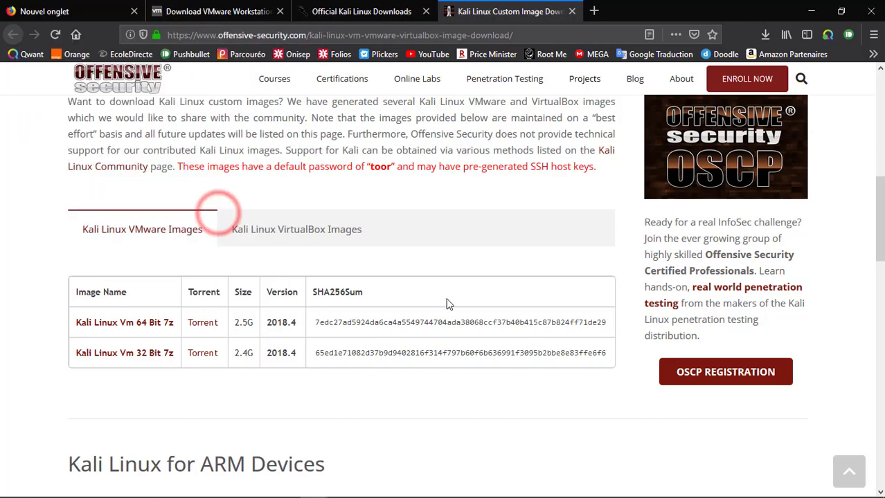
Cancel saving the kali-linux-2018.4-vm-amd64.7z torrent and show the µTorrent website
click(595, 10)
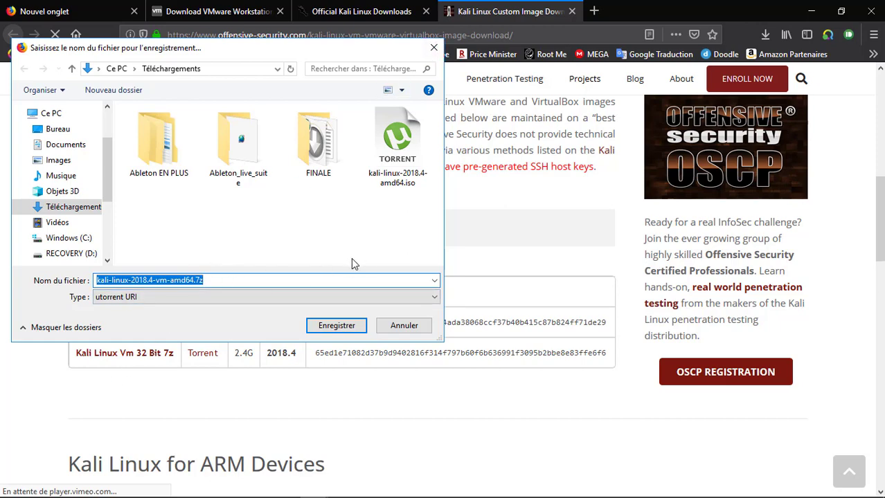
click(435, 47)
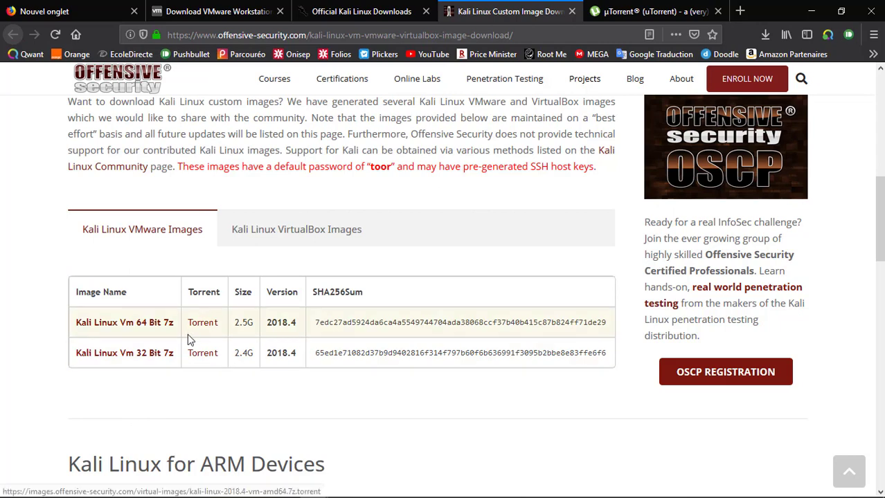
click(648, 8)
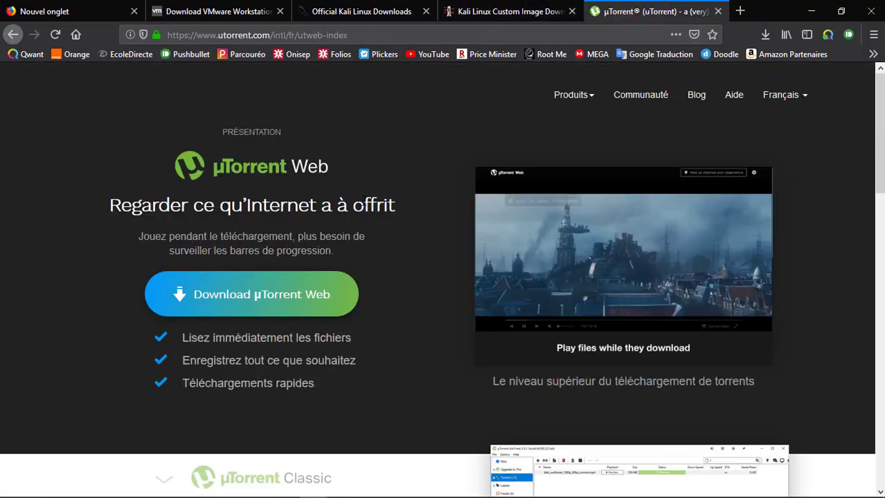
Choose µTorrent Classic and start the free download of its BASIC edition
scroll(327, 184, down, 3)
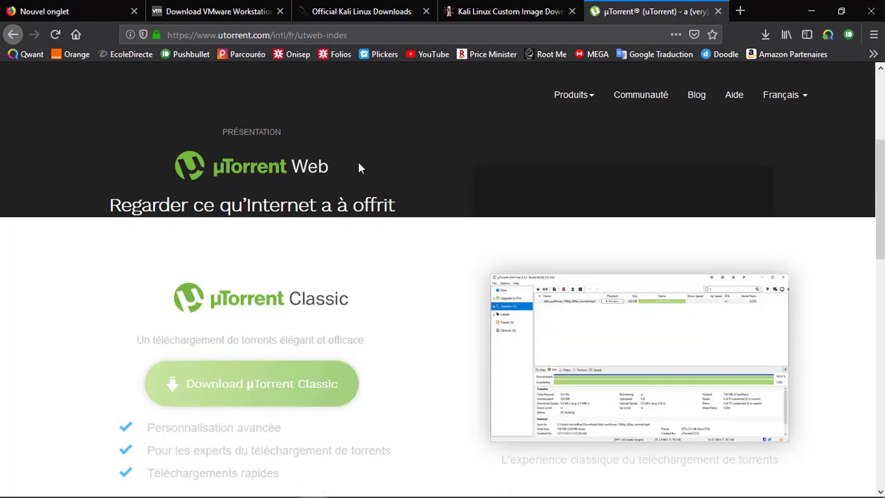
scroll(359, 167, down, 2)
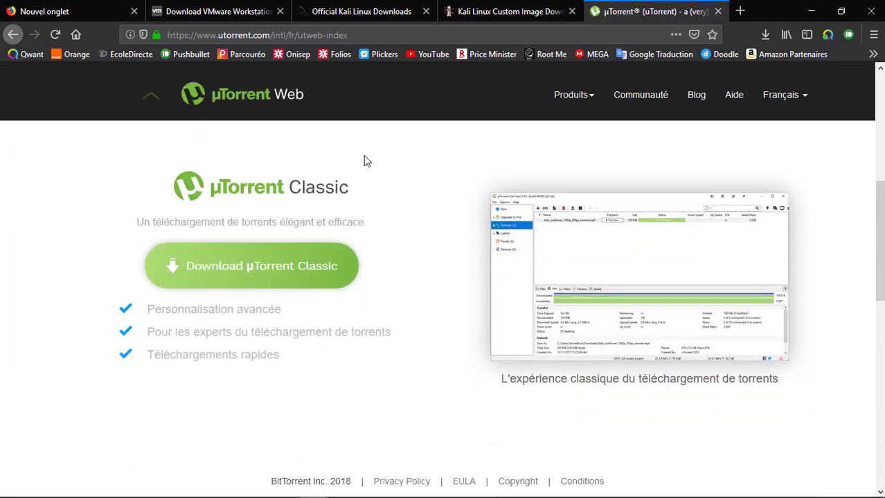
click(302, 269)
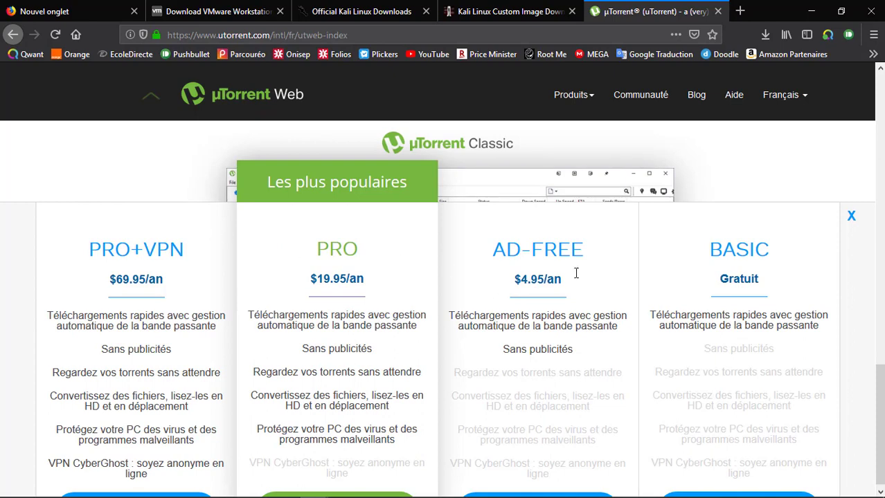
scroll(772, 312, down, 1)
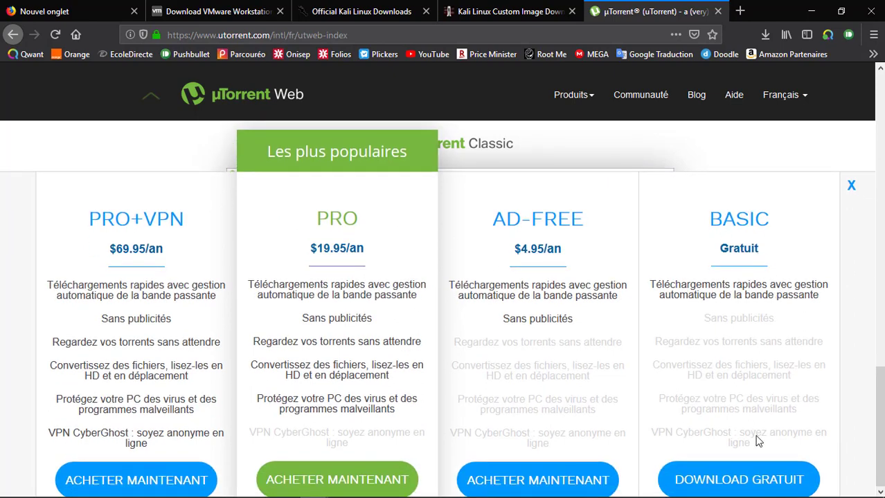
click(750, 487)
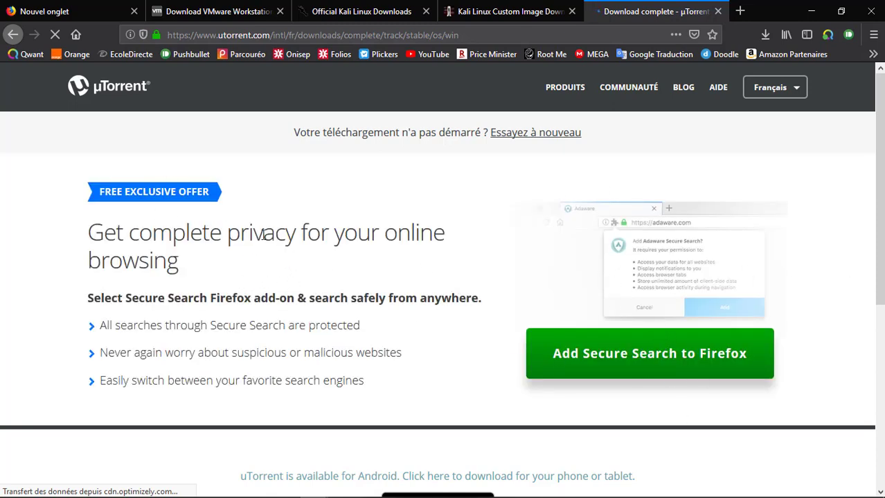
Retry the uTorrent.exe download from the download-complete page and cancel saving the file
scroll(270, 229, down, 2)
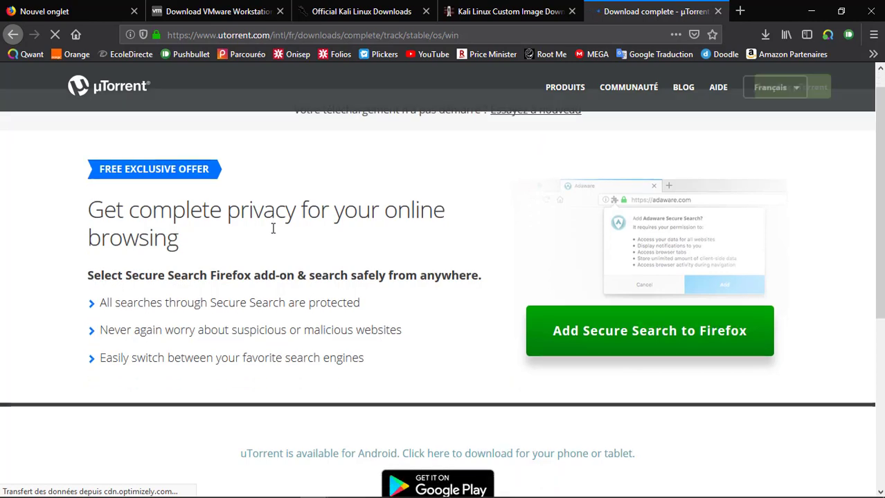
scroll(275, 220, up, 1)
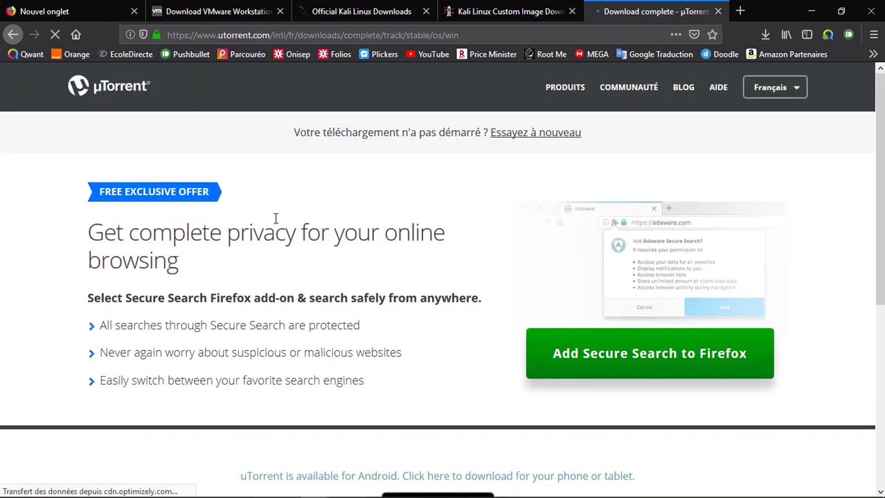
click(518, 134)
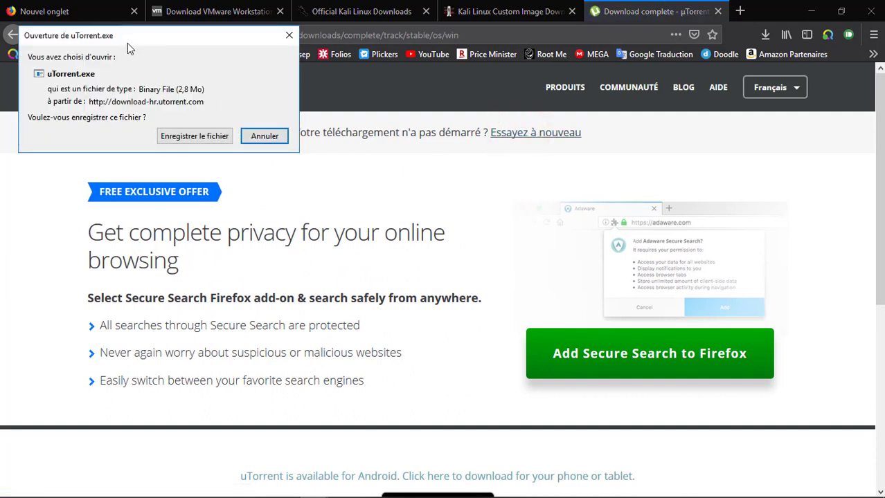
drag(128, 43, 137, 46)
click(284, 138)
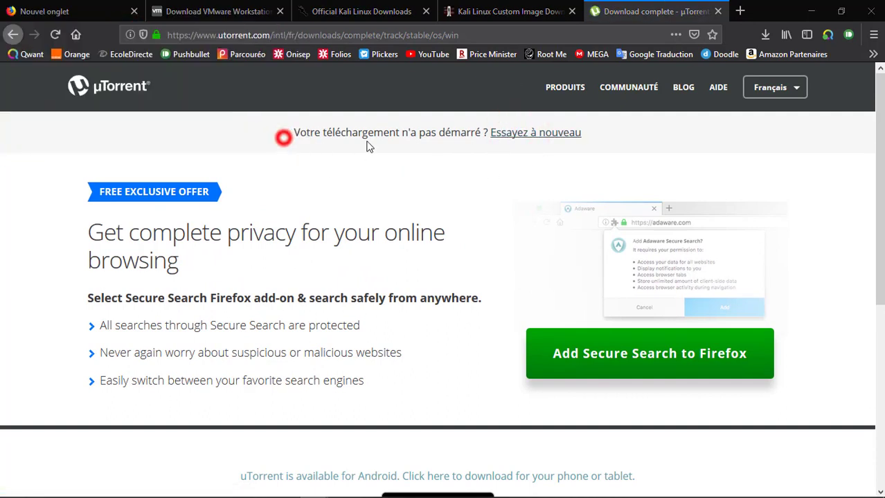
Minimize Firefox and VMware Workstation 15 Player and point out the Kali Linux torrent and archive files on the desktop
click(812, 11)
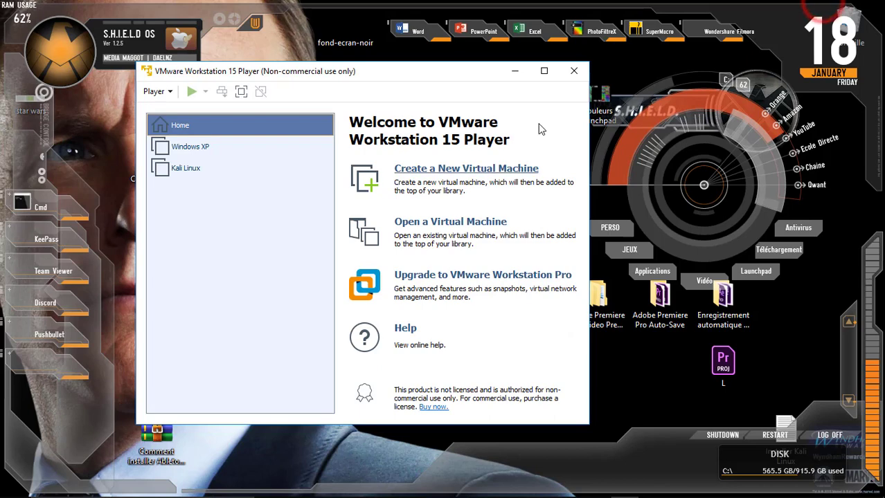
click(514, 70)
mouse_move(369, 412)
mouse_down()
mouse_move(418, 333)
mouse_move(400, 400)
mouse_up()
mouse_move(436, 317)
mouse_down()
mouse_move(387, 406)
mouse_move(393, 397)
mouse_up()
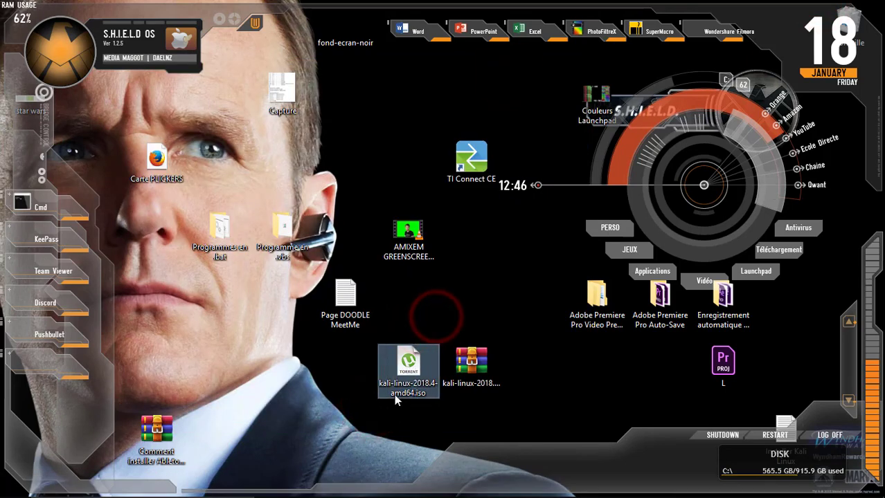
drag(493, 306, 487, 415)
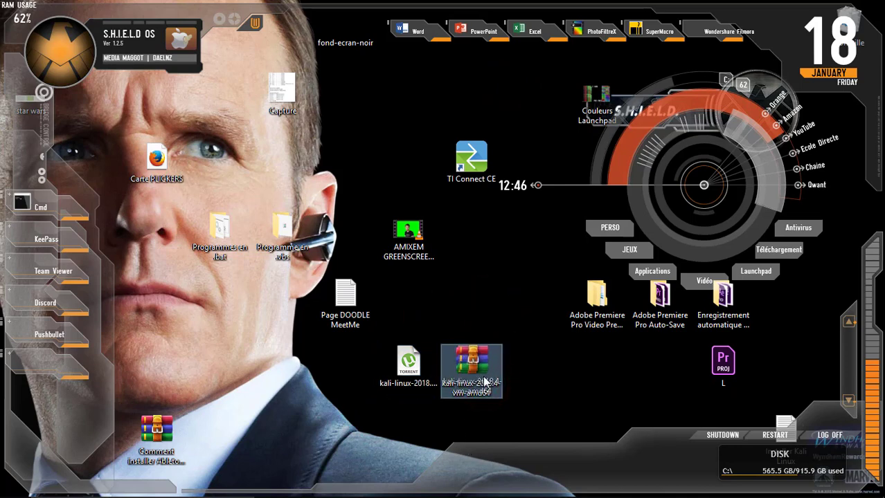
click(500, 424)
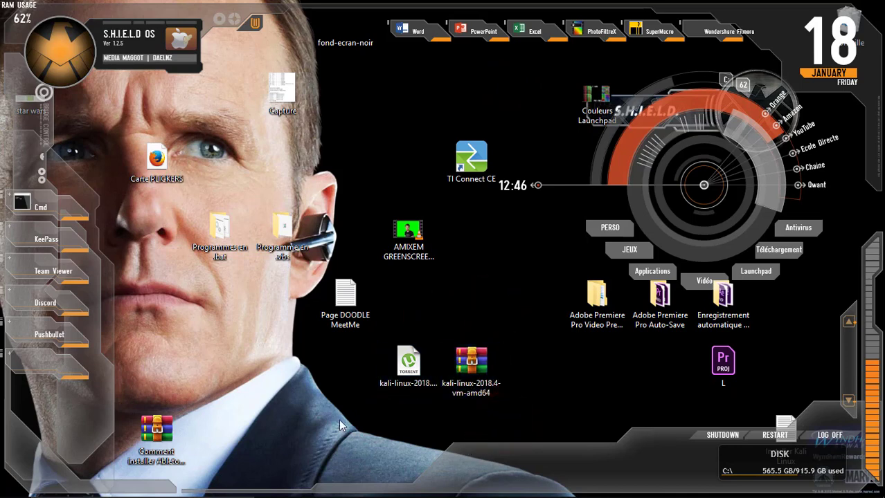
drag(348, 436, 517, 347)
drag(512, 348, 337, 454)
drag(347, 445, 508, 326)
drag(514, 319, 412, 408)
click(404, 415)
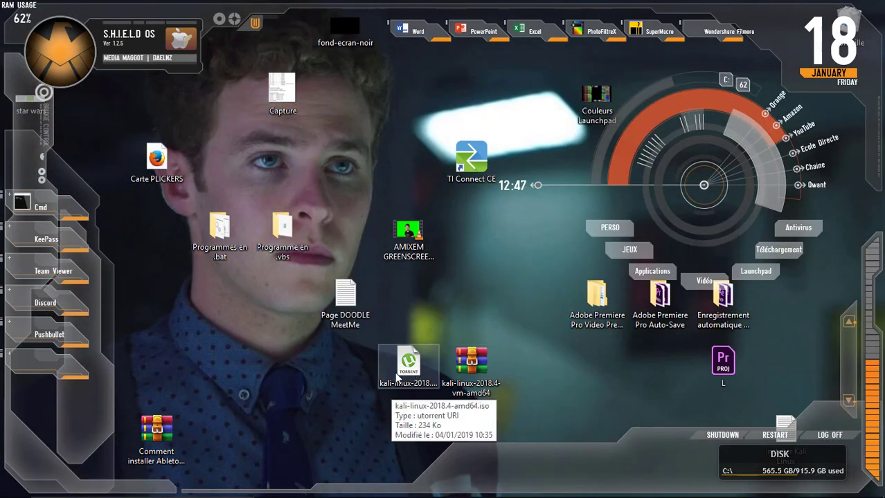
Check the file size in the properties of the kali-linux-2018.4-amd64.iso torrent file and close them without changes
click(405, 368)
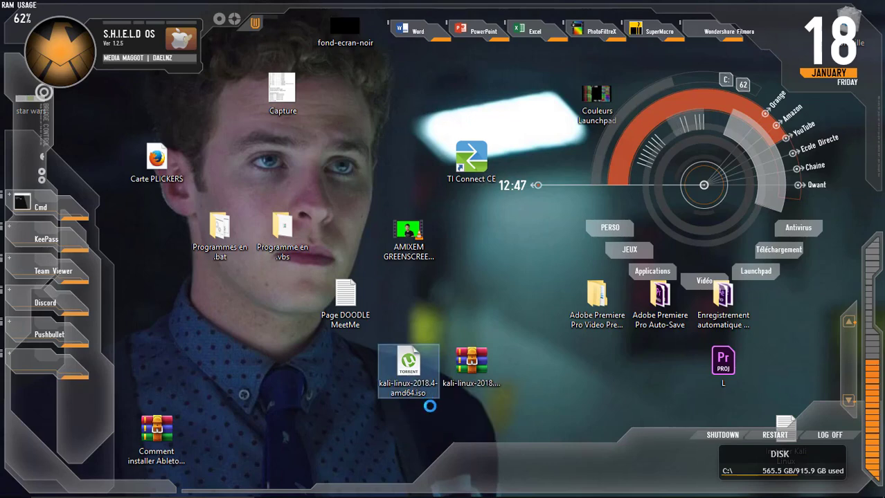
right_click(405, 368)
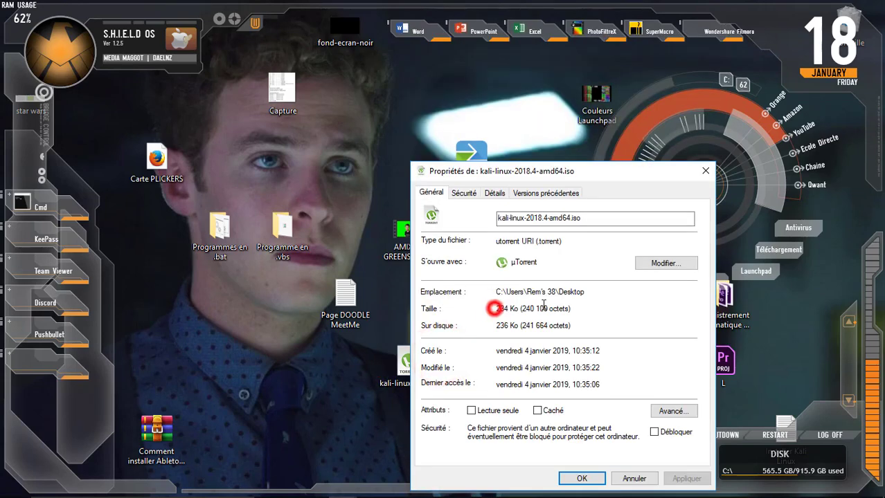
click(631, 479)
Check the file size in the properties of the kali-linux-2018.4-vm-amd64 archive and close them without changes
right_click(468, 353)
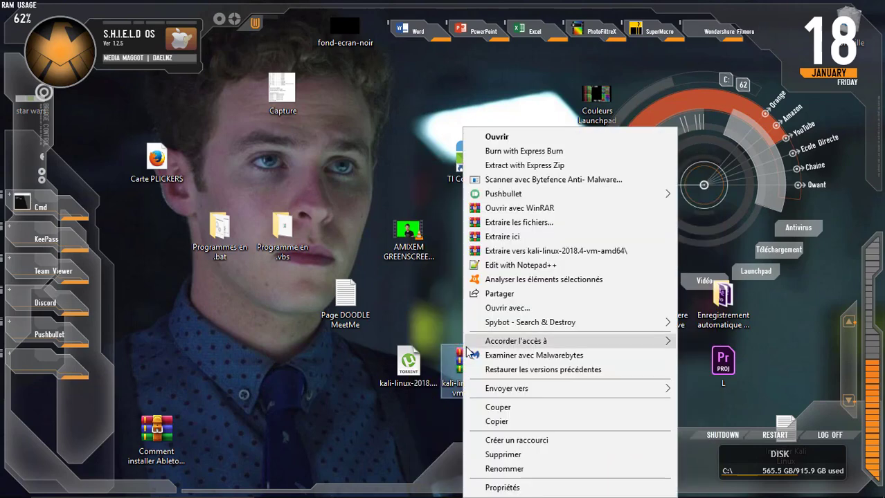
click(502, 486)
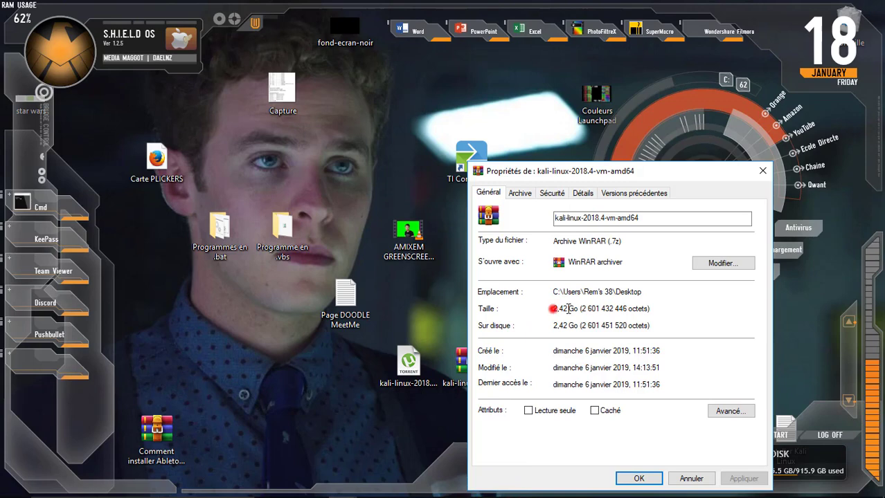
drag(554, 309, 579, 309)
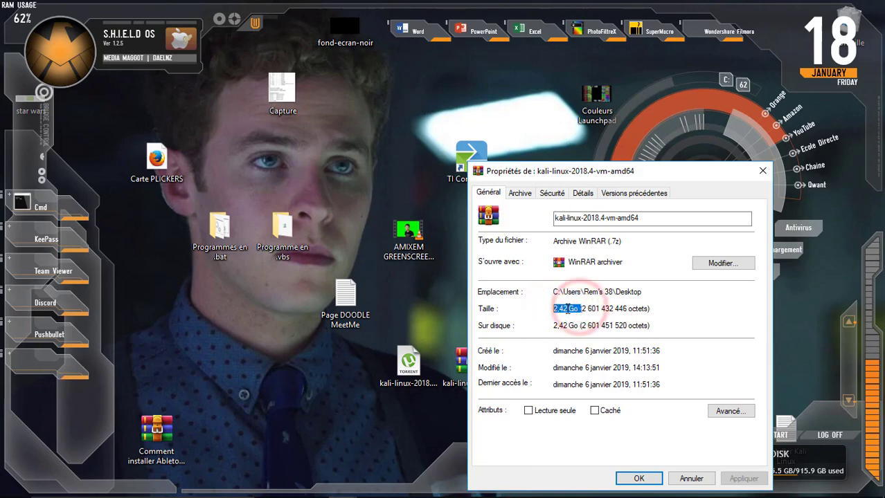
click(691, 479)
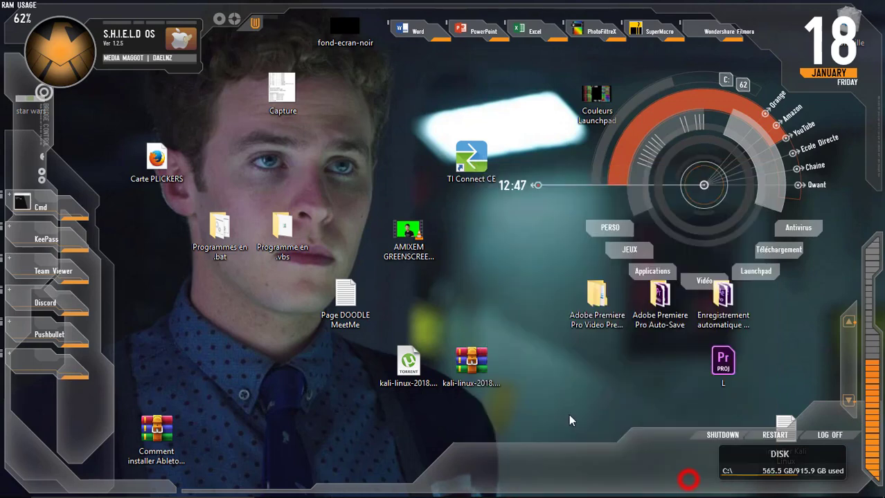
drag(533, 377, 440, 372)
click(567, 401)
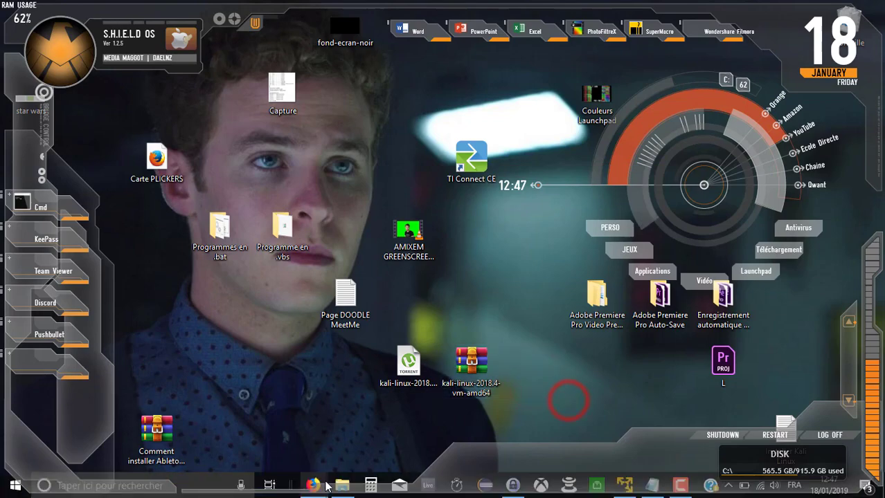
Switch to Firefox and examine the Kali Linux image download table and the µTorrent download page
click(315, 485)
click(386, 416)
click(385, 11)
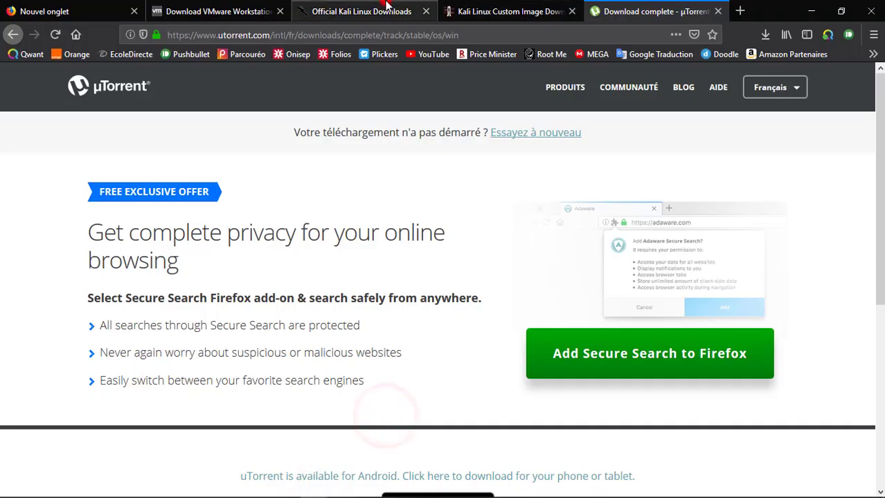
scroll(192, 224, up, 5)
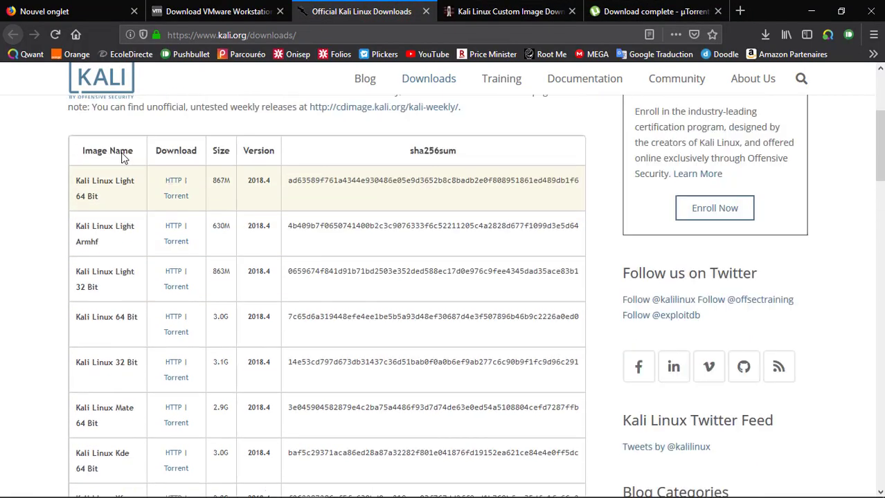
scroll(187, 207, down, 3)
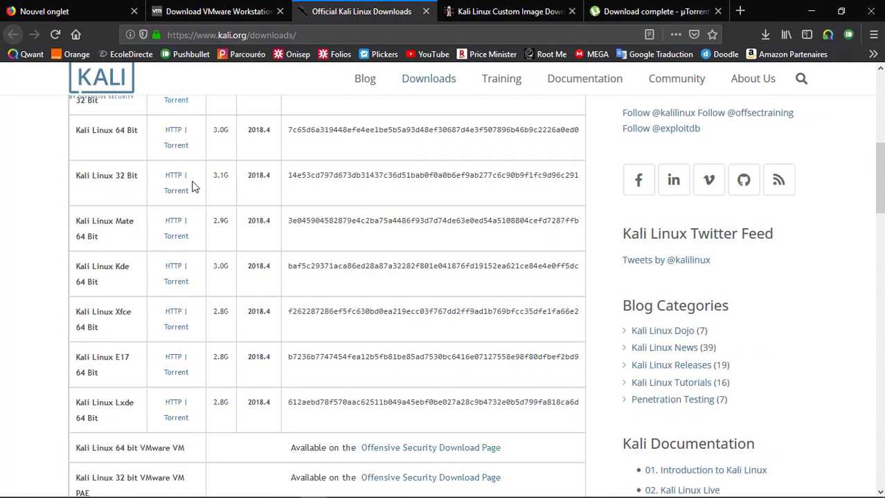
scroll(315, 256, down, 2)
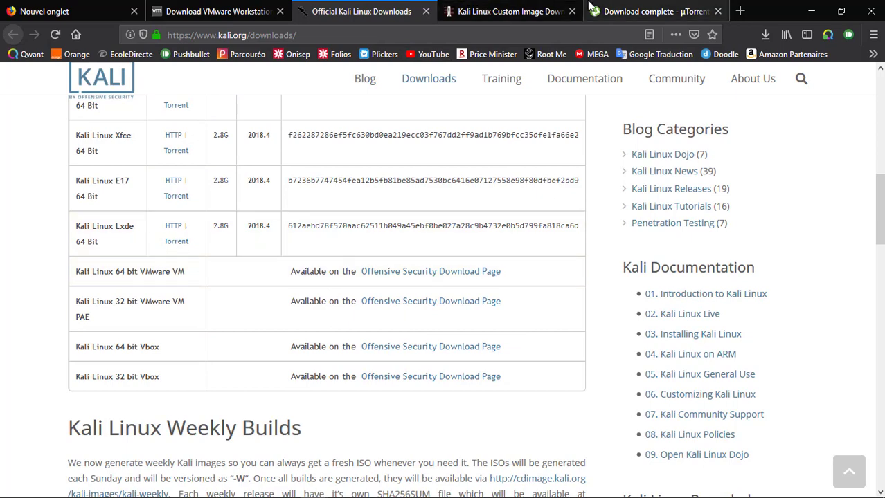
click(637, 11)
scroll(397, 323, down, 1)
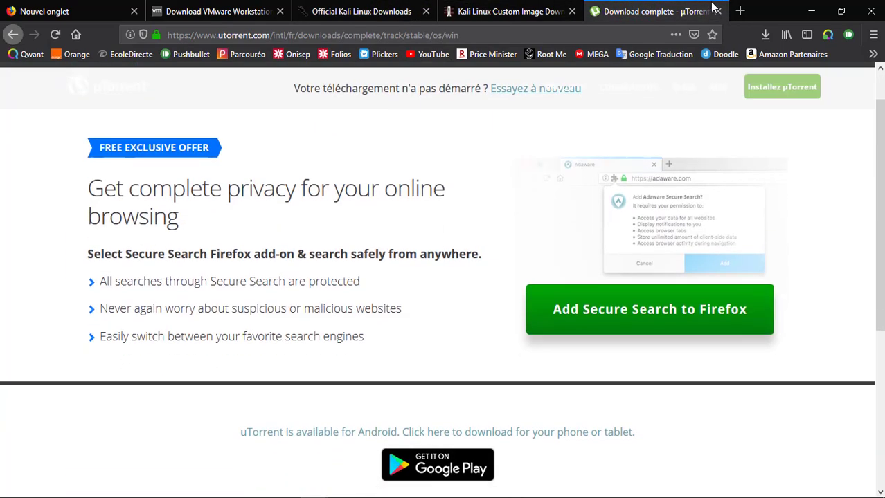
Minimize Firefox and point out the kali-linux-2018.4-vm-amd64 archive on the desktop
click(811, 11)
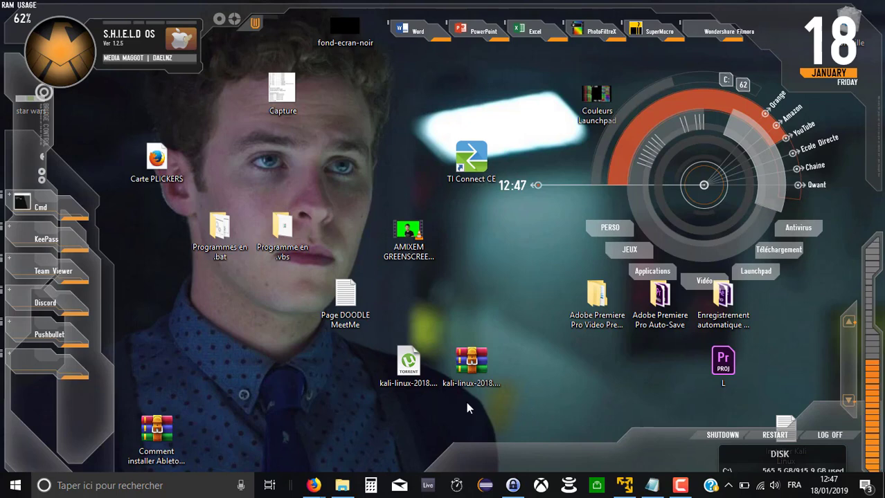
click(368, 401)
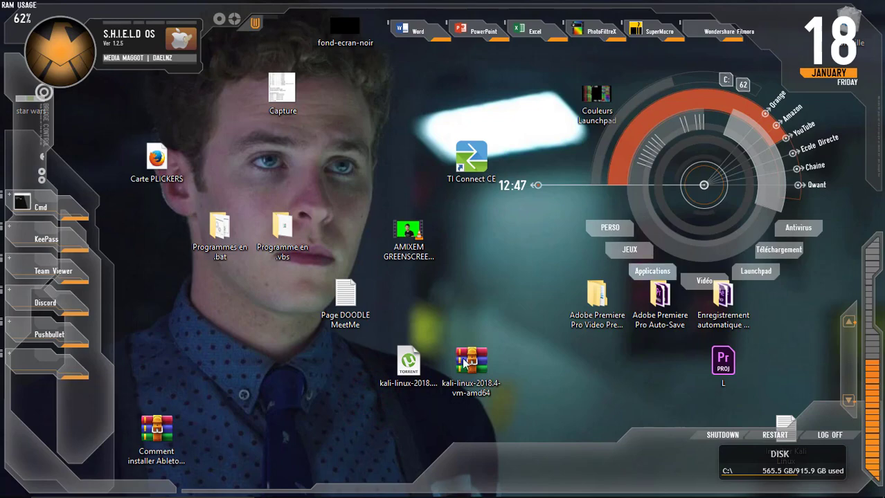
mouse_move(462, 379)
mouse_down()
mouse_move(471, 344)
mouse_move(462, 374)
mouse_up()
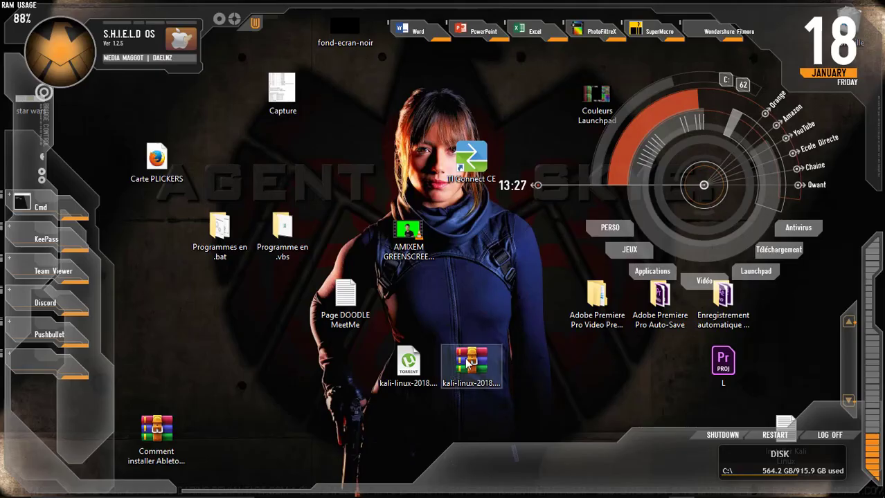
Switch to Firefox and show the WinRAR download page
mouse_move(312, 494)
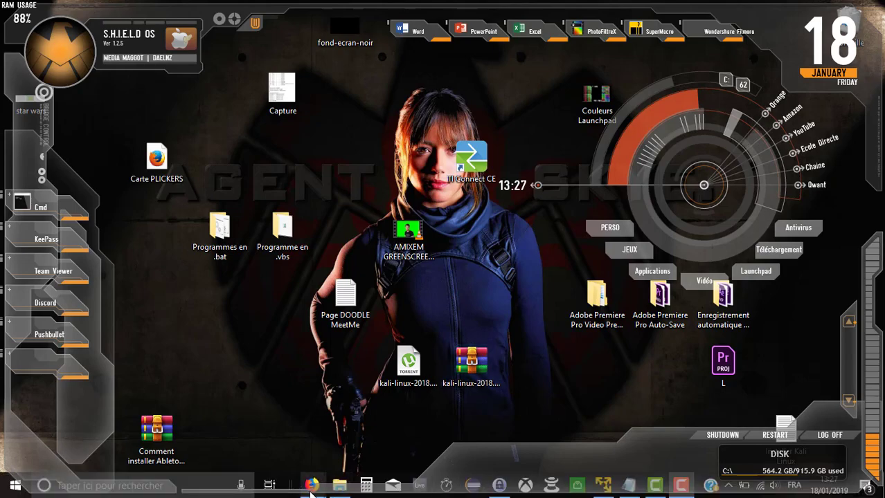
click(380, 460)
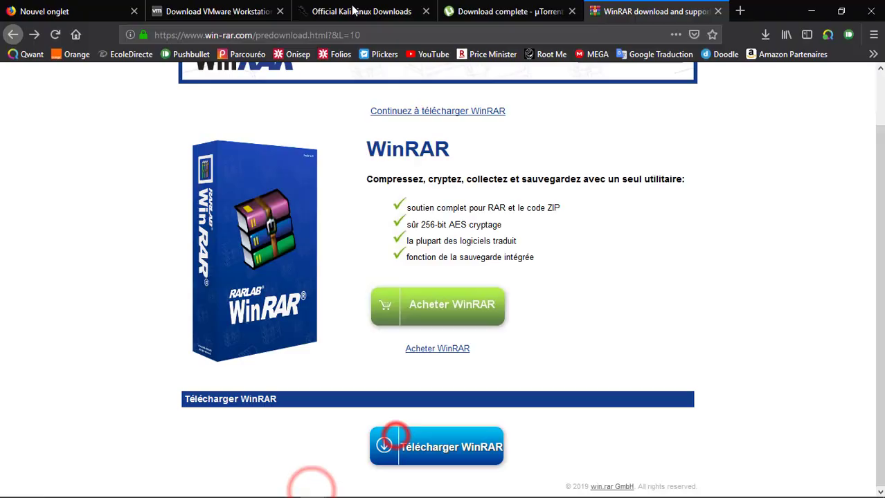
click(413, 28)
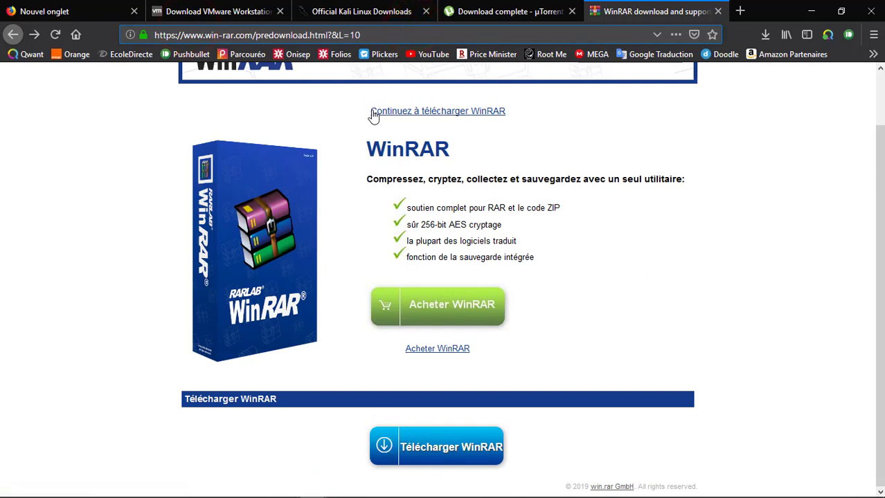
Request the WinRAR download of winrar-x64-561fr.exe, proceed to choosing its save location and cancel the save
click(488, 113)
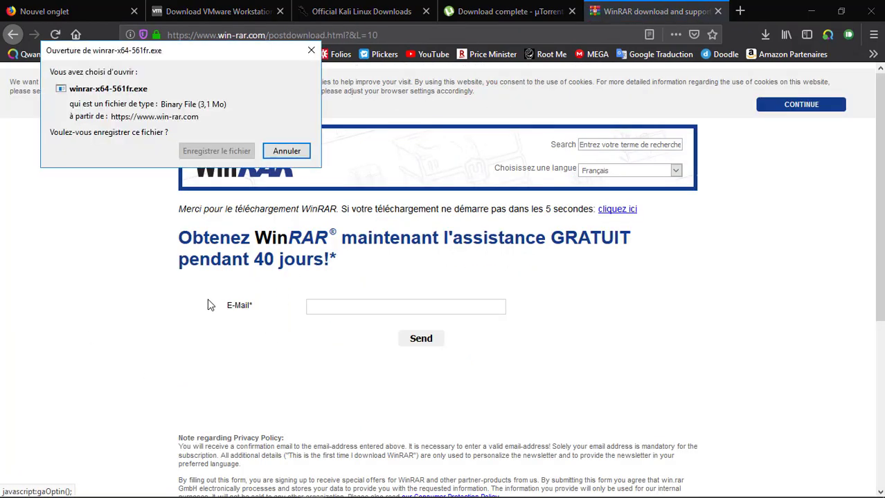
drag(108, 61, 190, 129)
drag(126, 82, 102, 99)
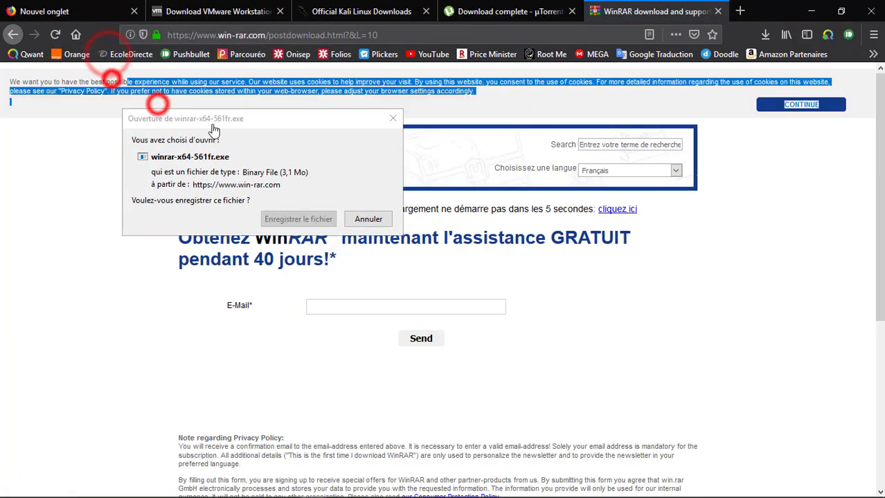
click(152, 120)
drag(151, 121, 116, 108)
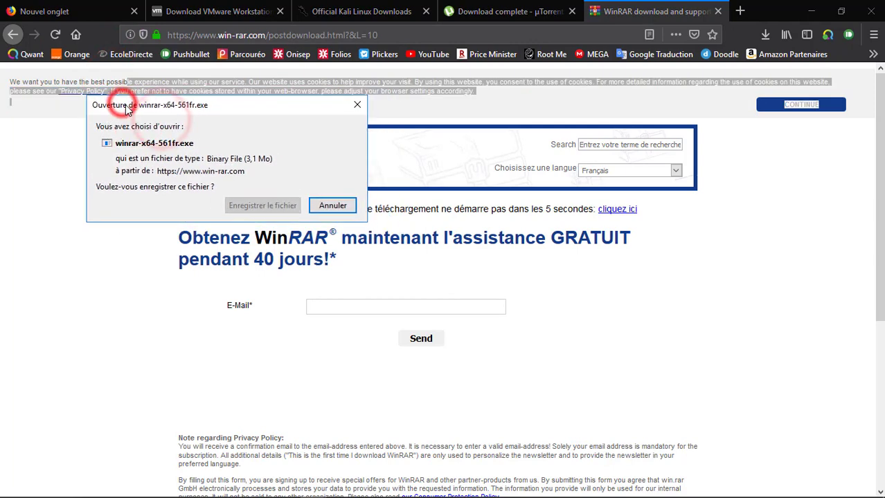
click(255, 201)
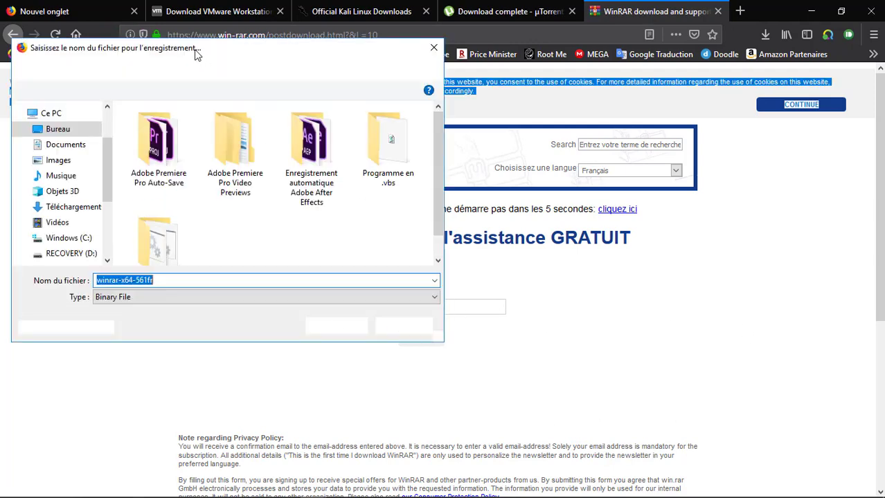
click(398, 335)
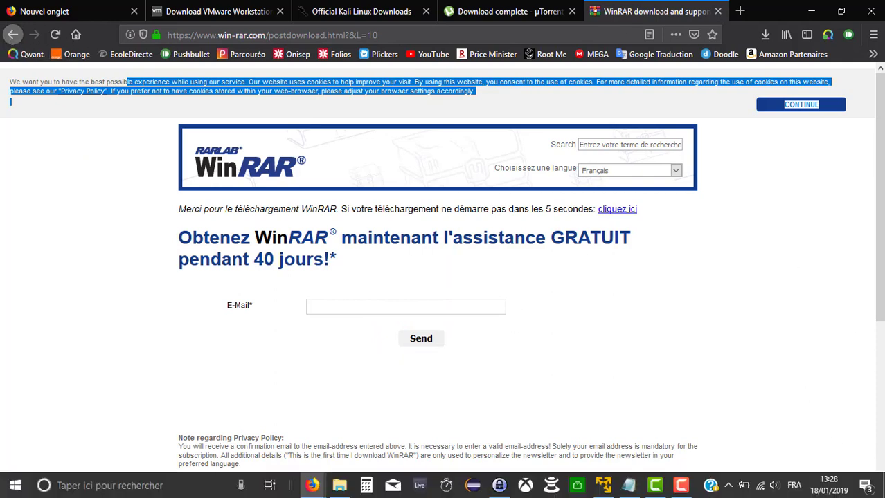
Minimize Firefox and open the extracted Kali-Linux-2018.4-vm-amd64 folder inside C:\Applications
click(680, 485)
click(298, 175)
double_click(298, 175)
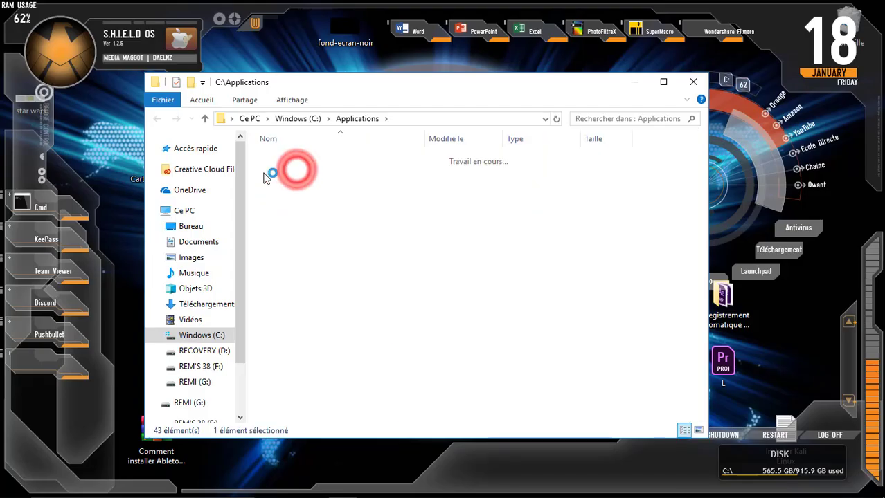
drag(404, 97, 405, 105)
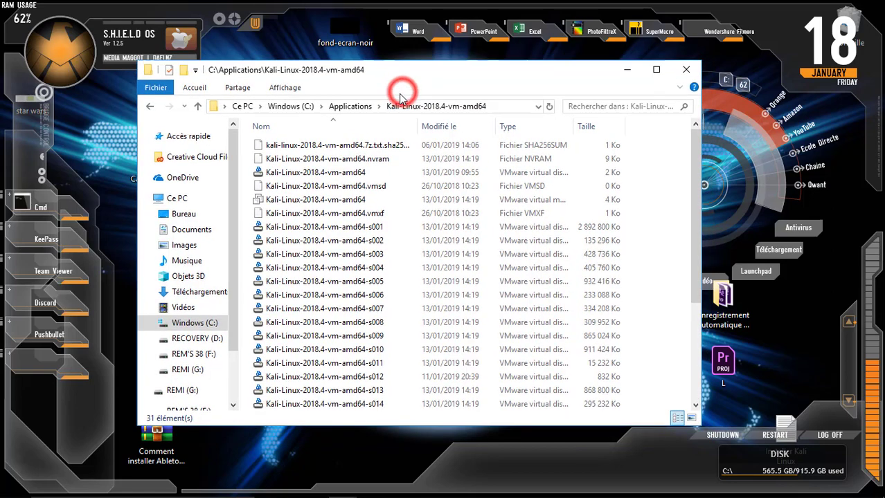
click(366, 128)
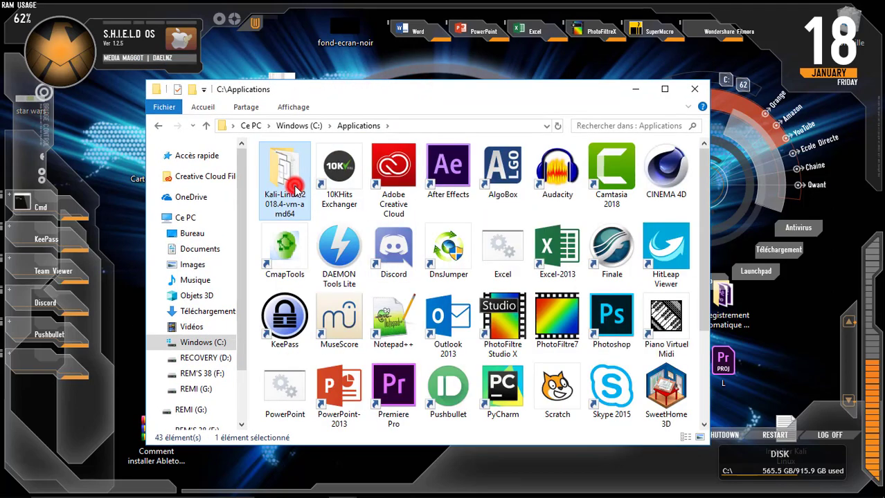
double_click(296, 183)
drag(437, 93, 538, 90)
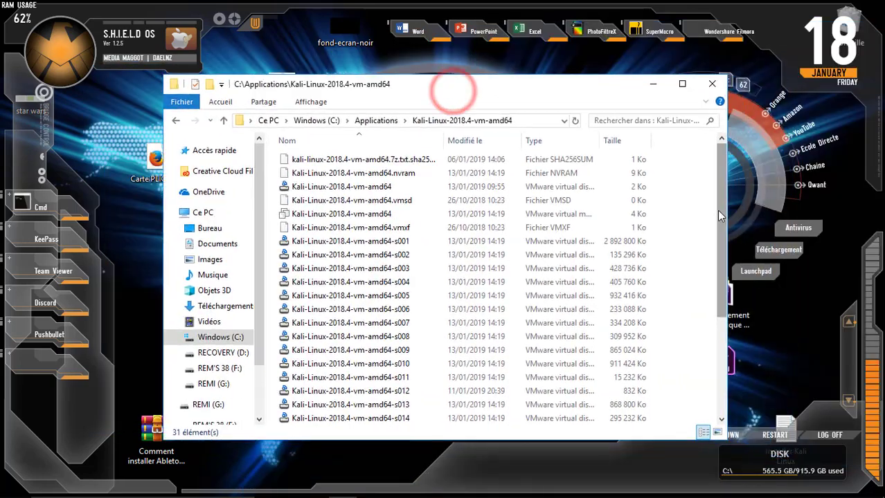
Look through the extracted virtual machine files in the Kali-Linux-2018.4-vm-amd64 folder and close the window
scroll(720, 232, down, 5)
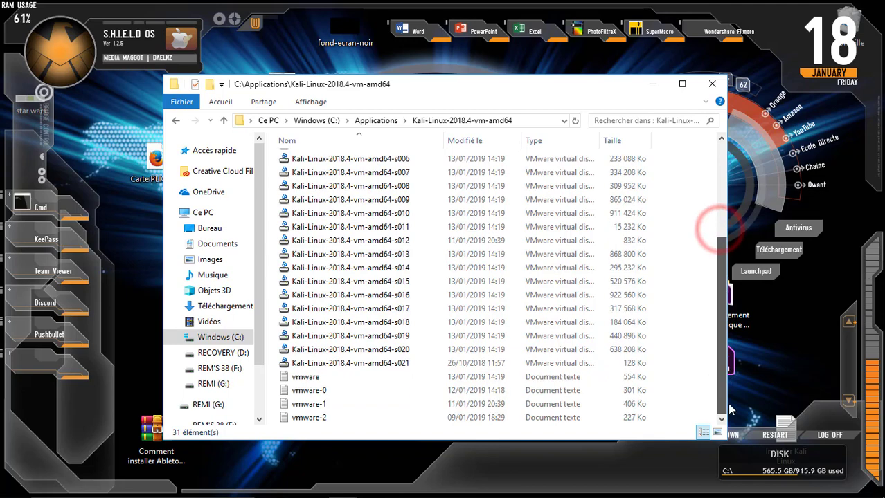
scroll(722, 284, up, 1)
scroll(723, 284, up, 4)
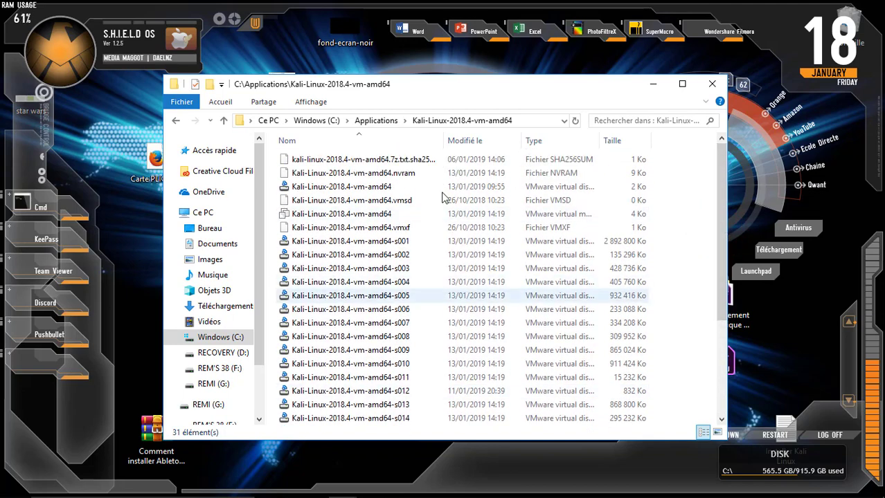
scroll(426, 257, down, 3)
scroll(426, 258, up, 3)
click(711, 84)
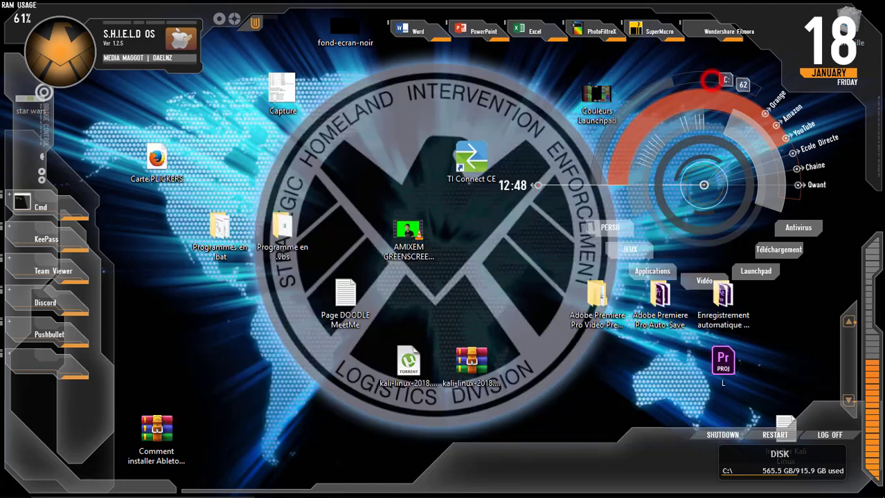
Switch to VMware Workstation 15 Player, view the Kali Linux machine's details and return to the home page
click(633, 487)
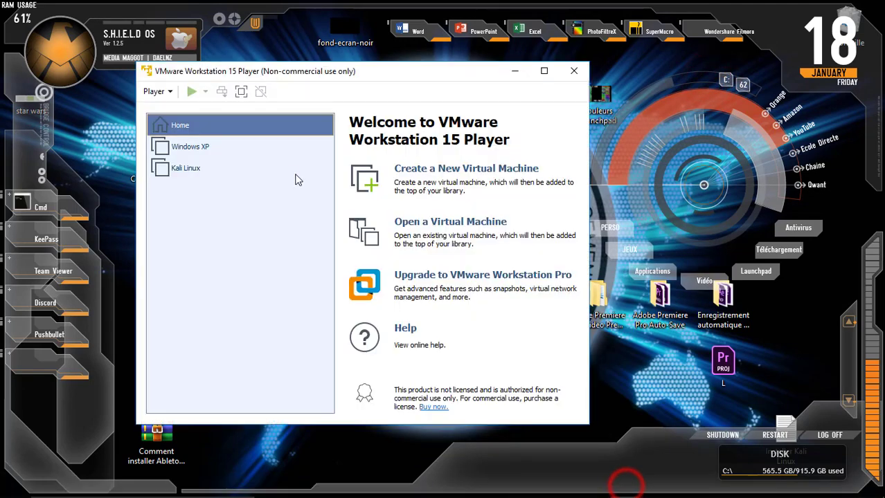
click(216, 168)
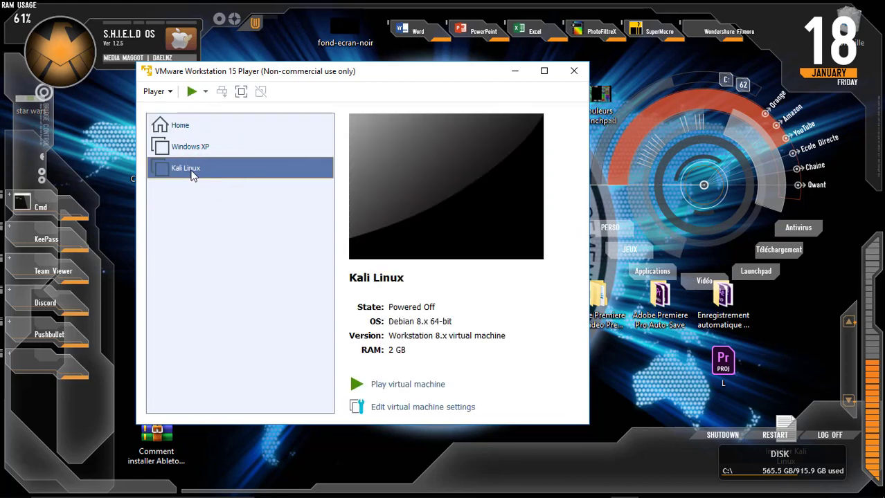
click(168, 125)
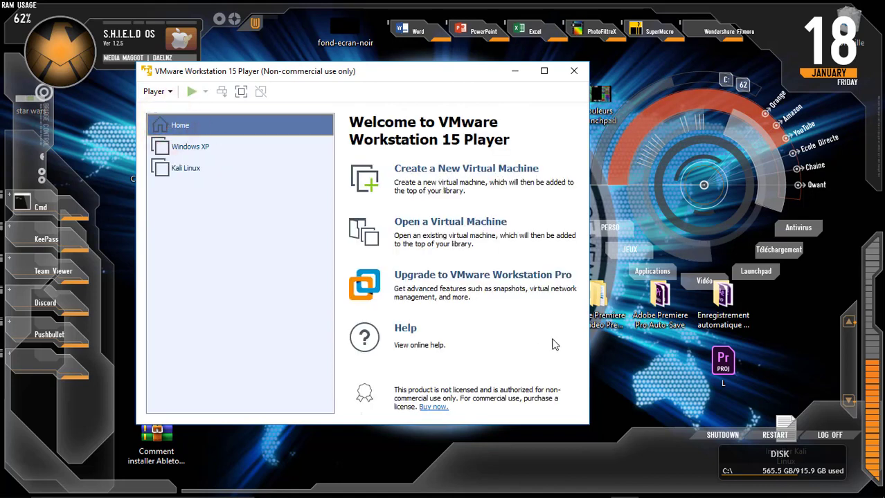
Browse for an existing virtual machine in C:\Applications\Kali-Linux-2018.4-vm-amd64, select the Kali-Linux-2018.4-vm-amd64 machine file and cancel opening it
click(407, 223)
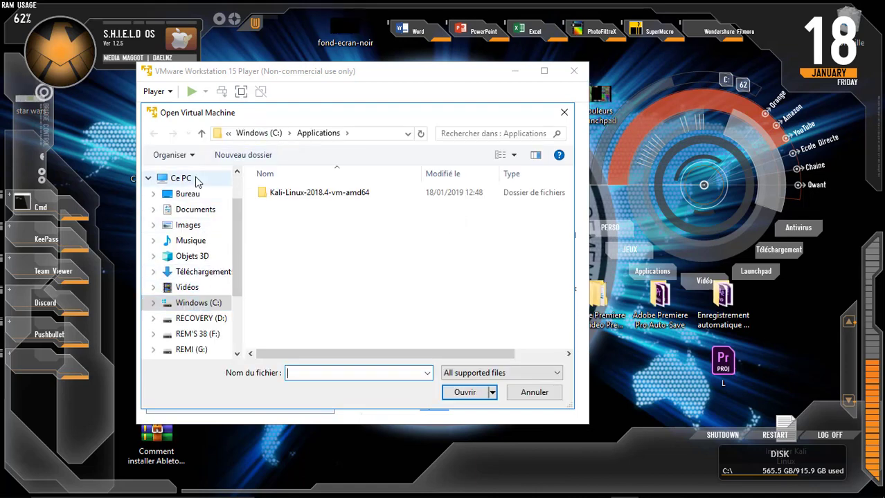
click(195, 178)
scroll(385, 312, down, 3)
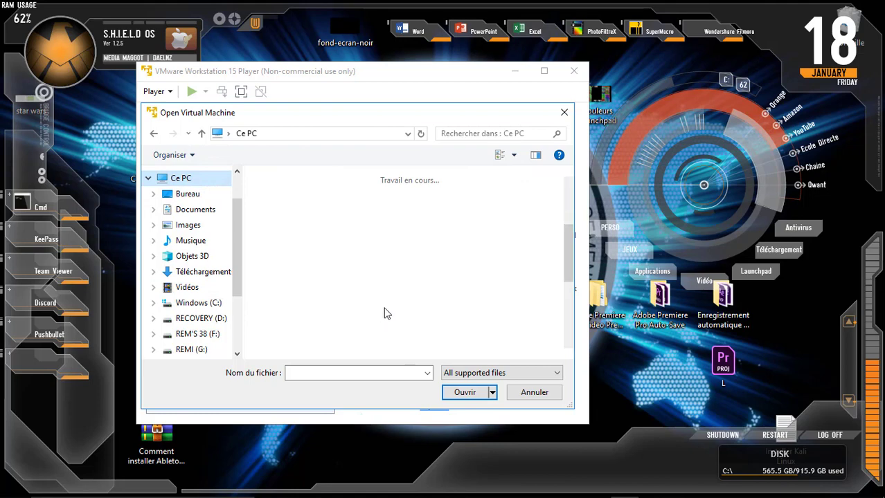
drag(567, 250, 567, 264)
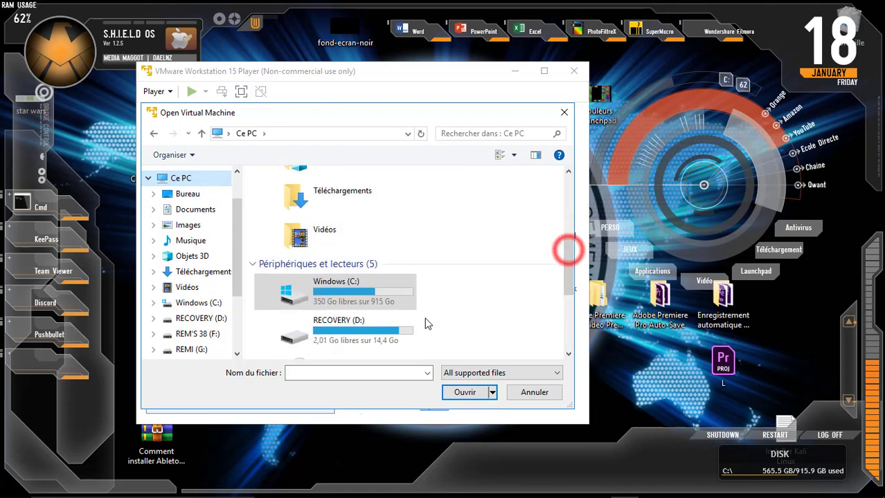
click(408, 305)
double_click(408, 304)
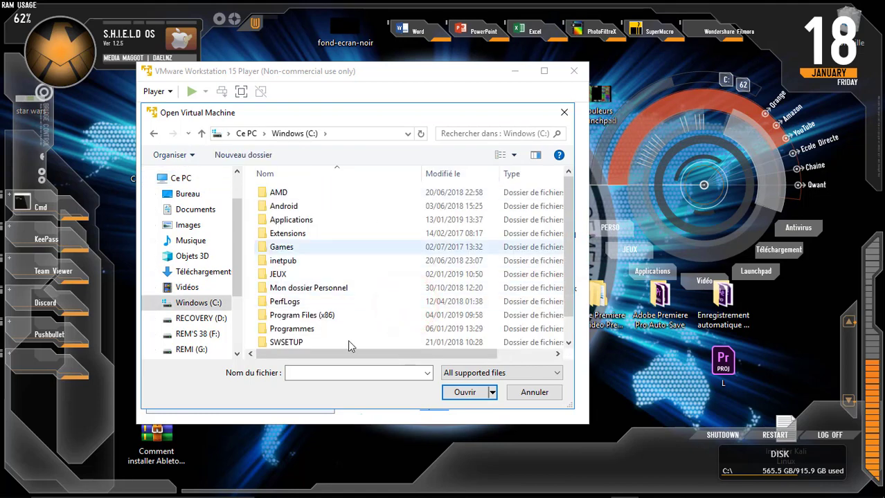
double_click(293, 223)
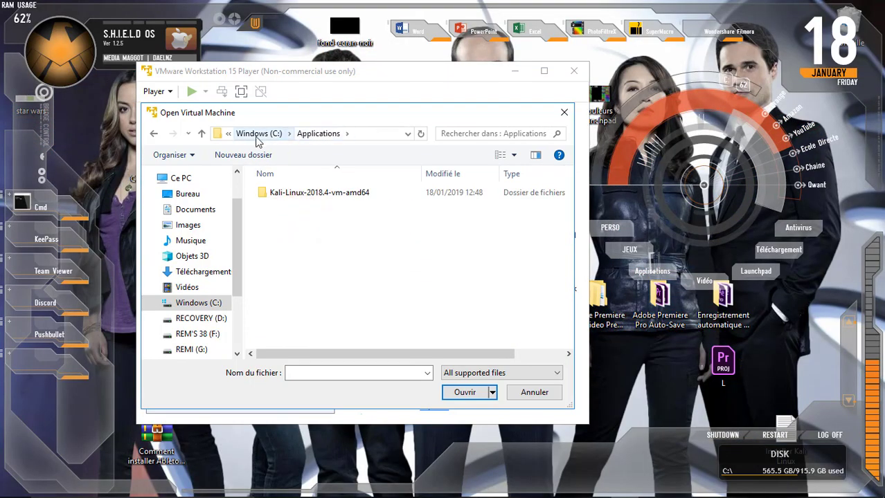
double_click(369, 195)
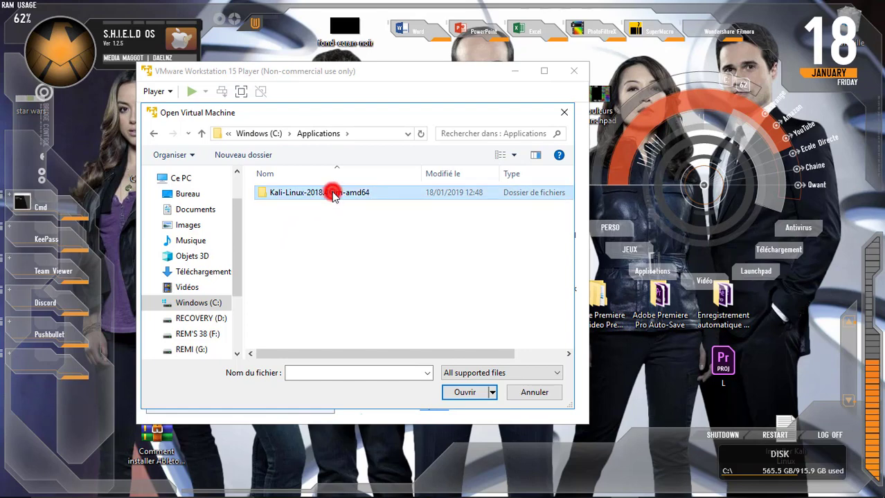
click(372, 192)
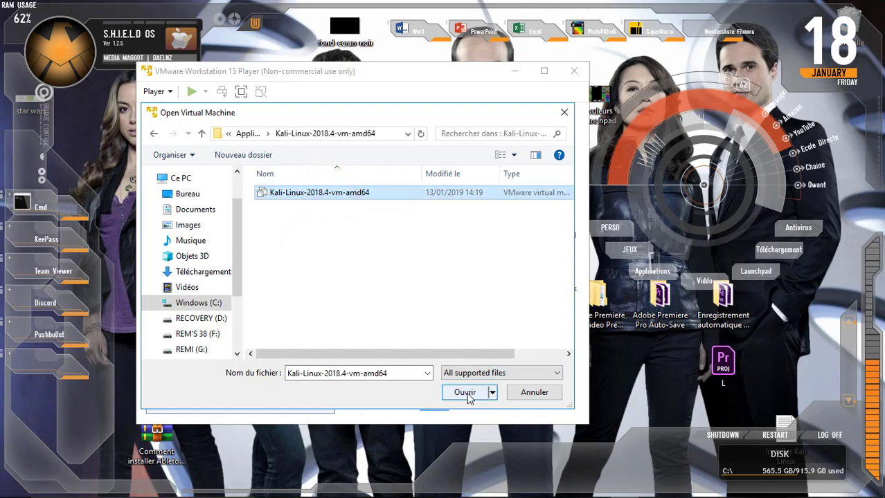
click(529, 393)
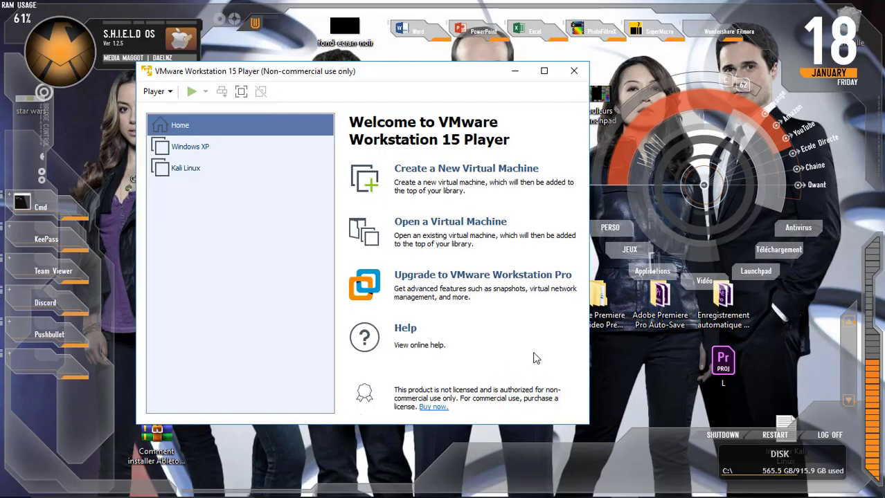
Select the Kali Linux virtual machine in the library and power it on
click(204, 146)
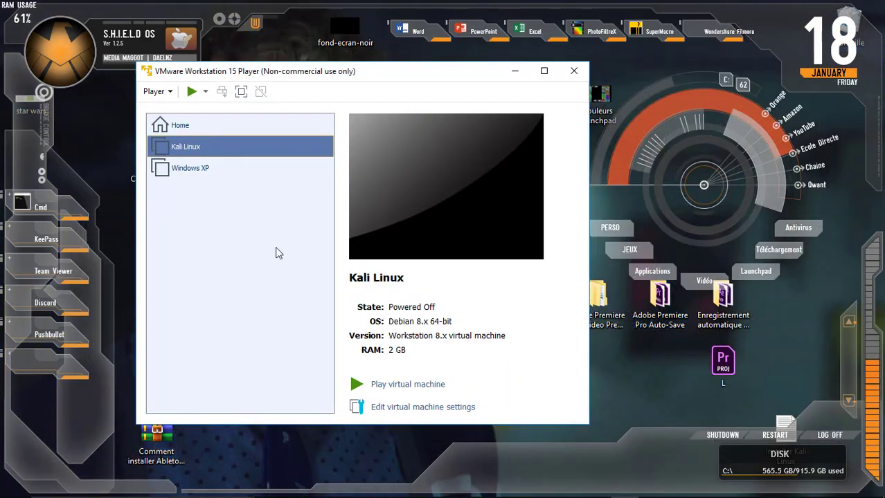
click(401, 386)
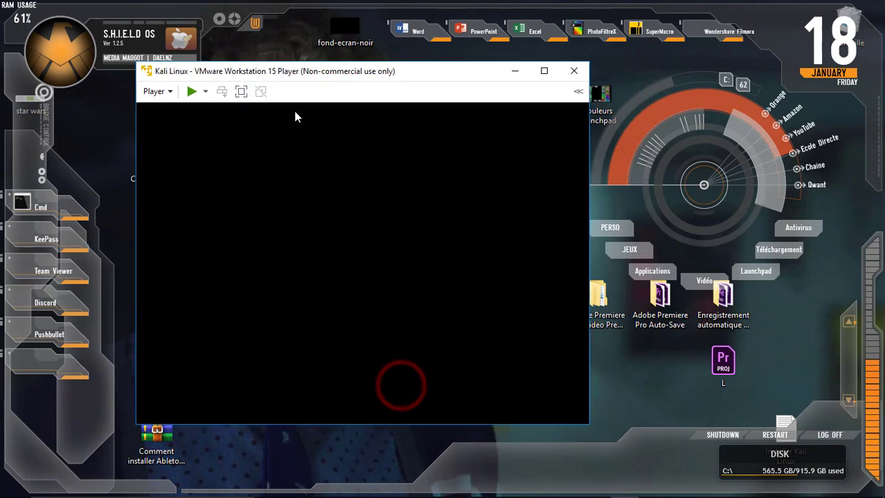
click(298, 75)
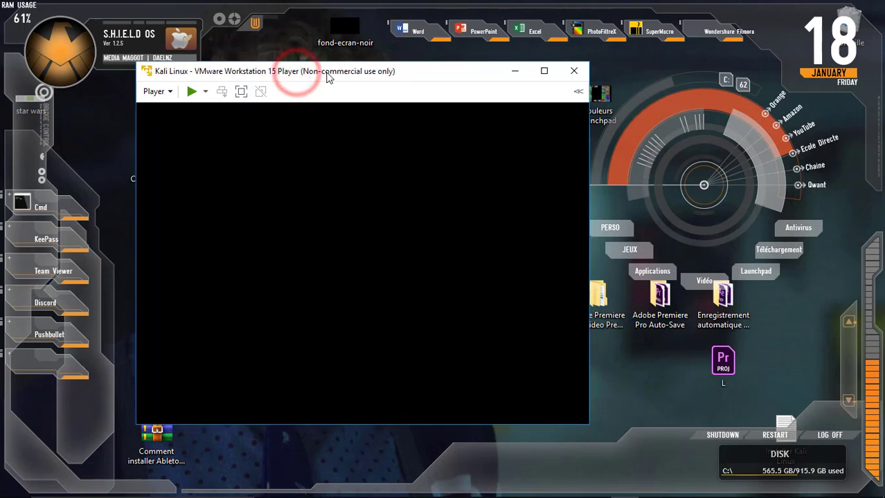
drag(329, 74, 329, 75)
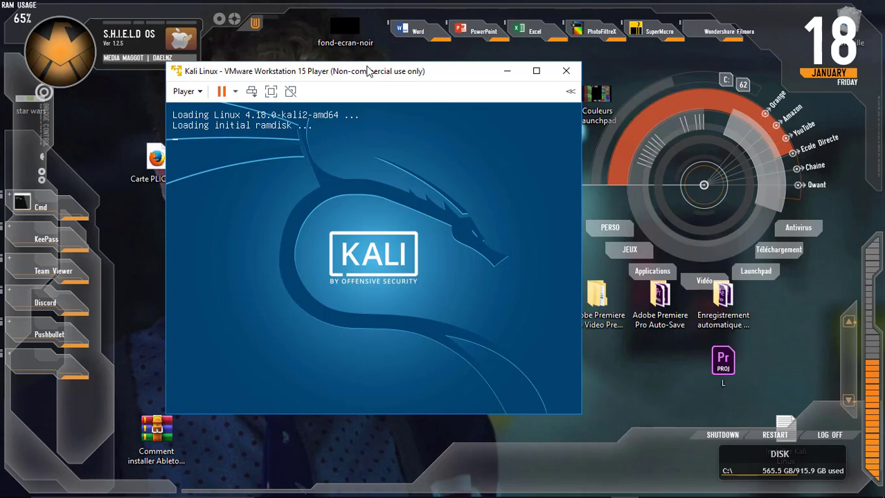
Maximize the Kali Linux virtual machine's window and switch it to full screen while it boots
drag(370, 81, 389, 78)
double_click(389, 76)
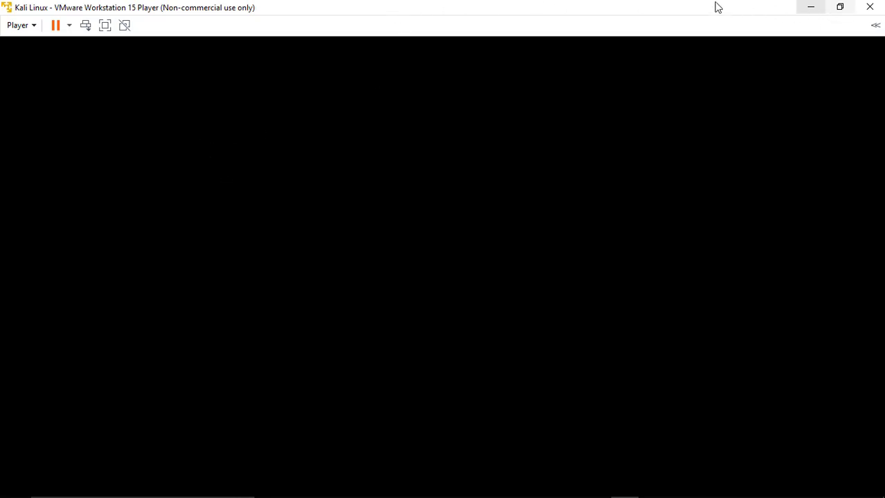
drag(715, 6, 422, 80)
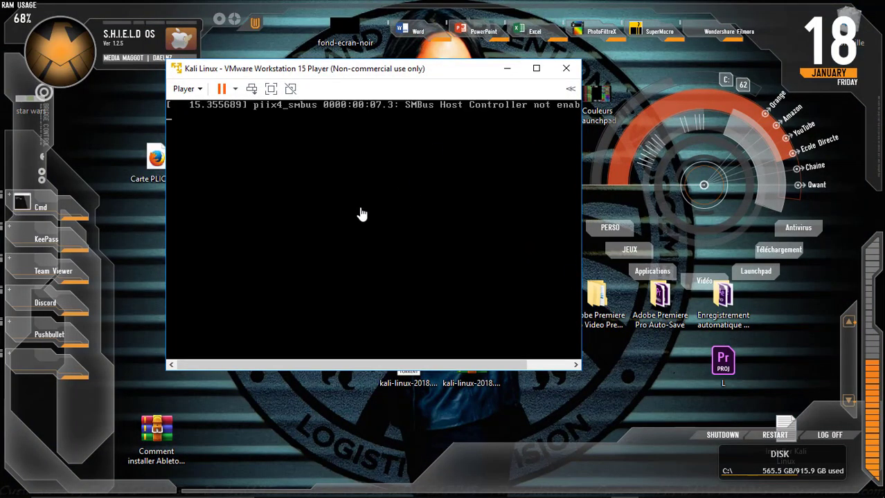
drag(419, 70, 431, 68)
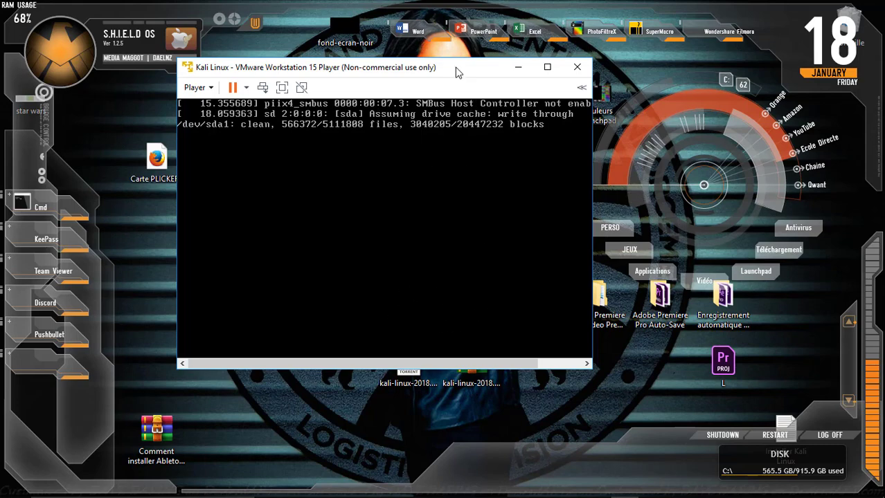
drag(457, 73, 478, 86)
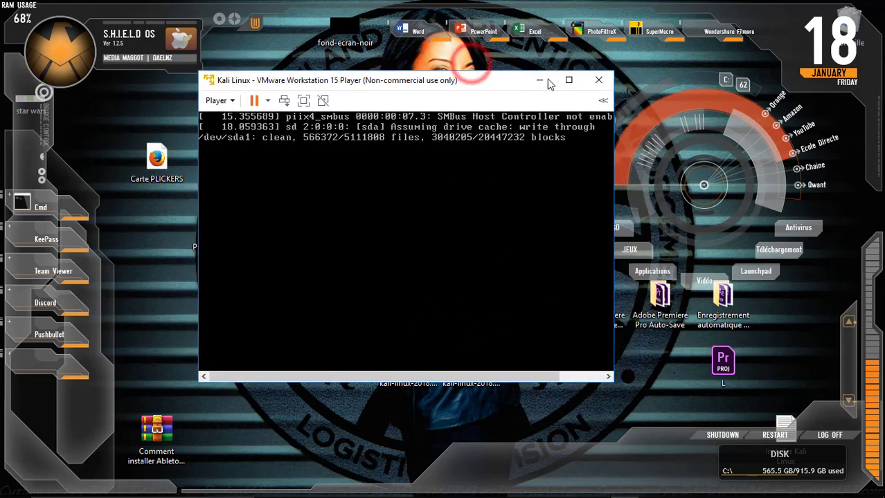
click(568, 79)
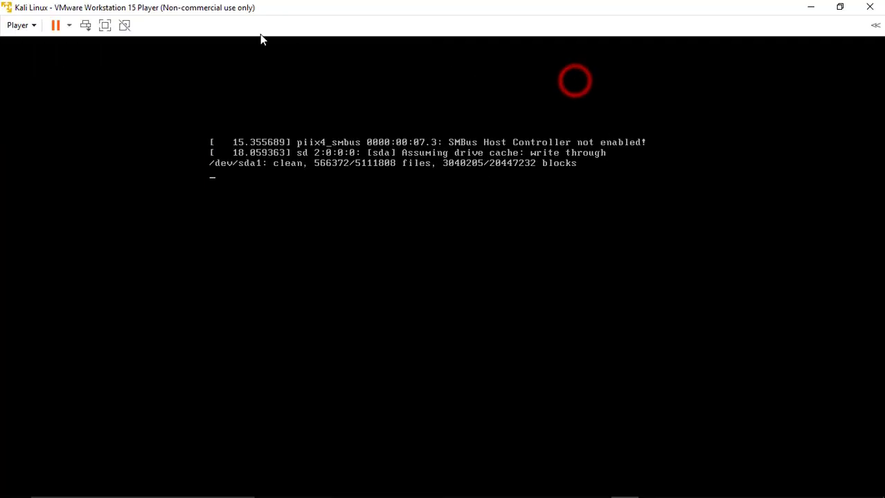
click(105, 26)
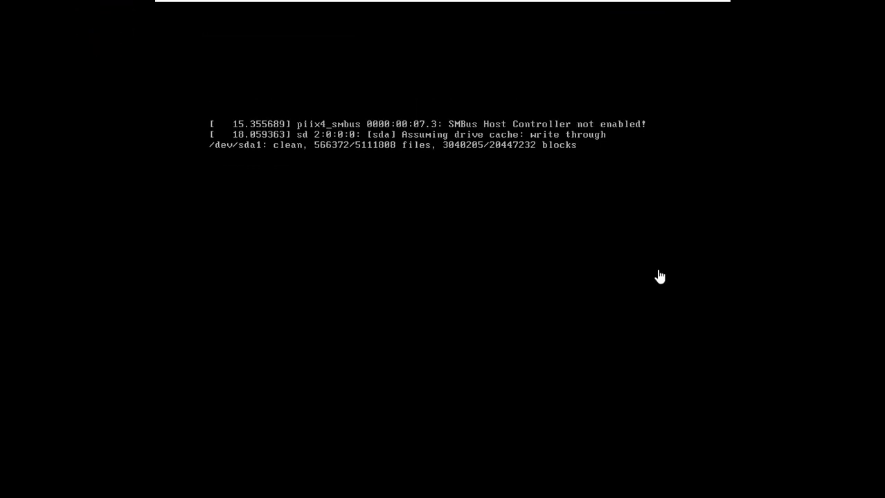